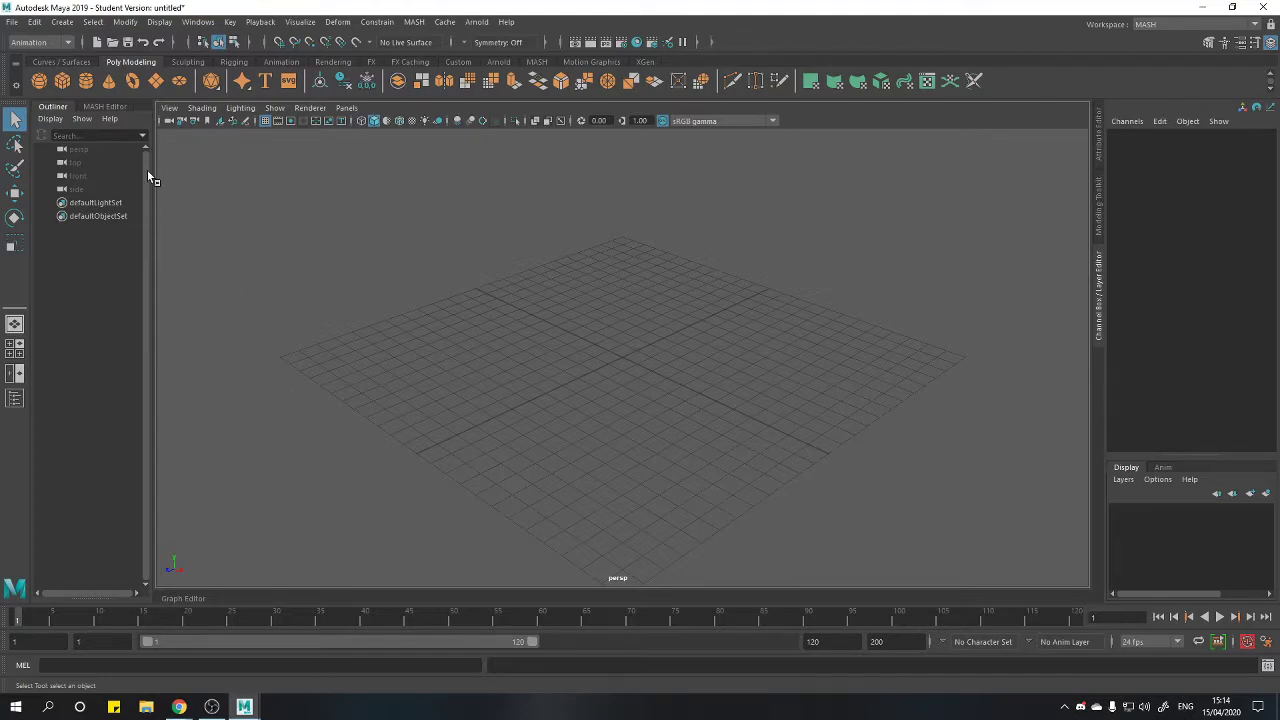
Create a polygon cube at the origin and scale it uniformly to about 7.1
left_click(62, 81)
key("r")
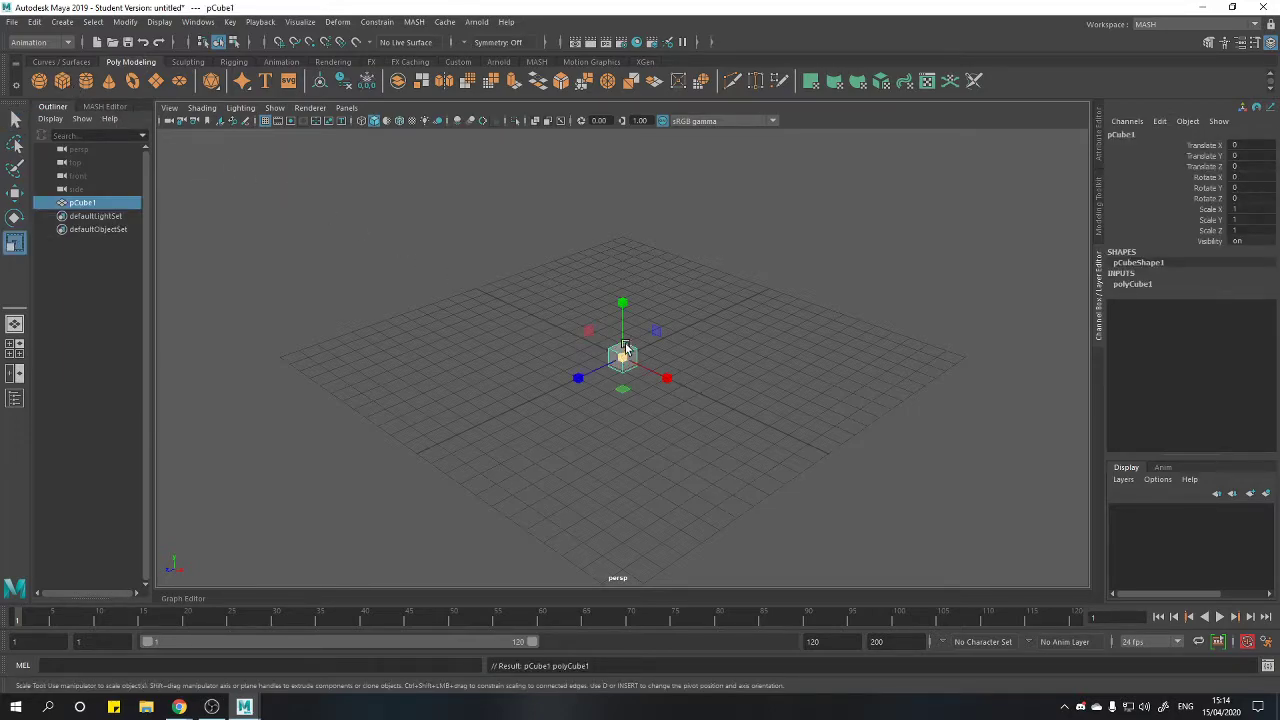
left_click_drag(622, 357, 729, 357)
Create a second cube, raise it onto the first cube and scale it uniformly into a smaller middle tier
left_click(62, 81)
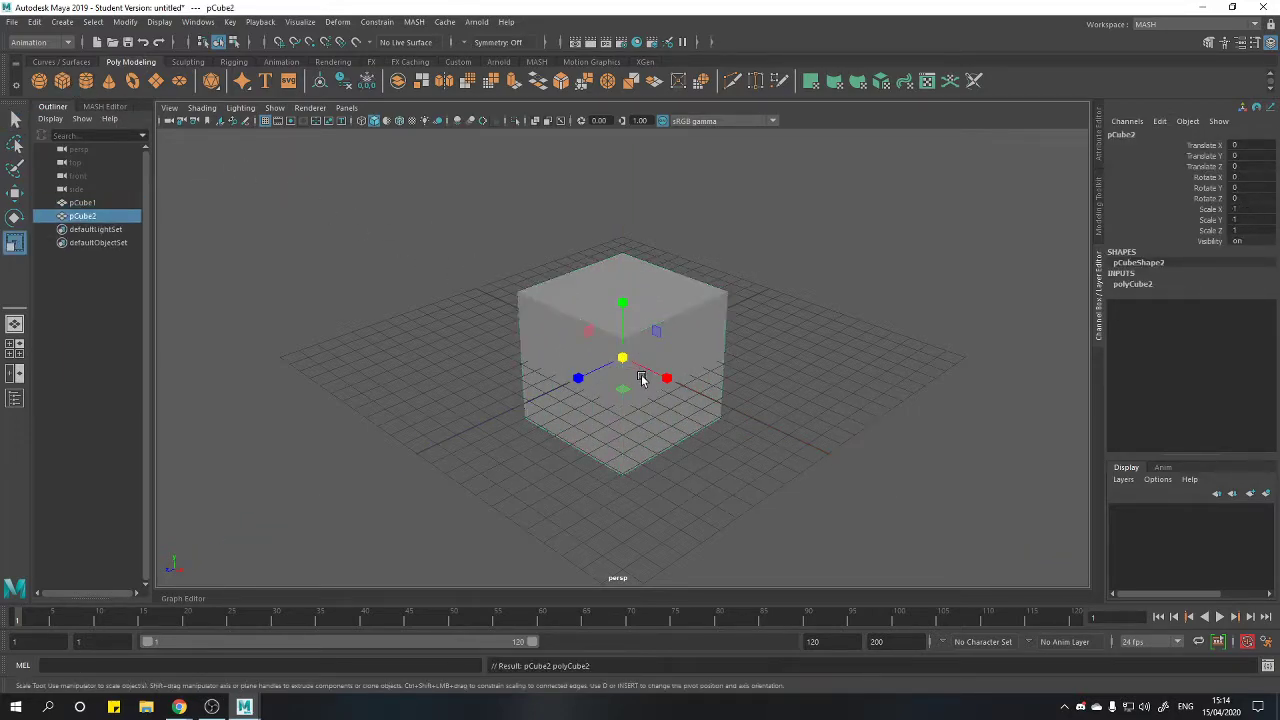
key("w")
left_click_drag(633, 338, 622, 165)
key("r")
Add a third cube on top of the stack at about Y 6.9 and scale it uniformly to about 2.24
left_click(62, 81)
key("w")
key("r")
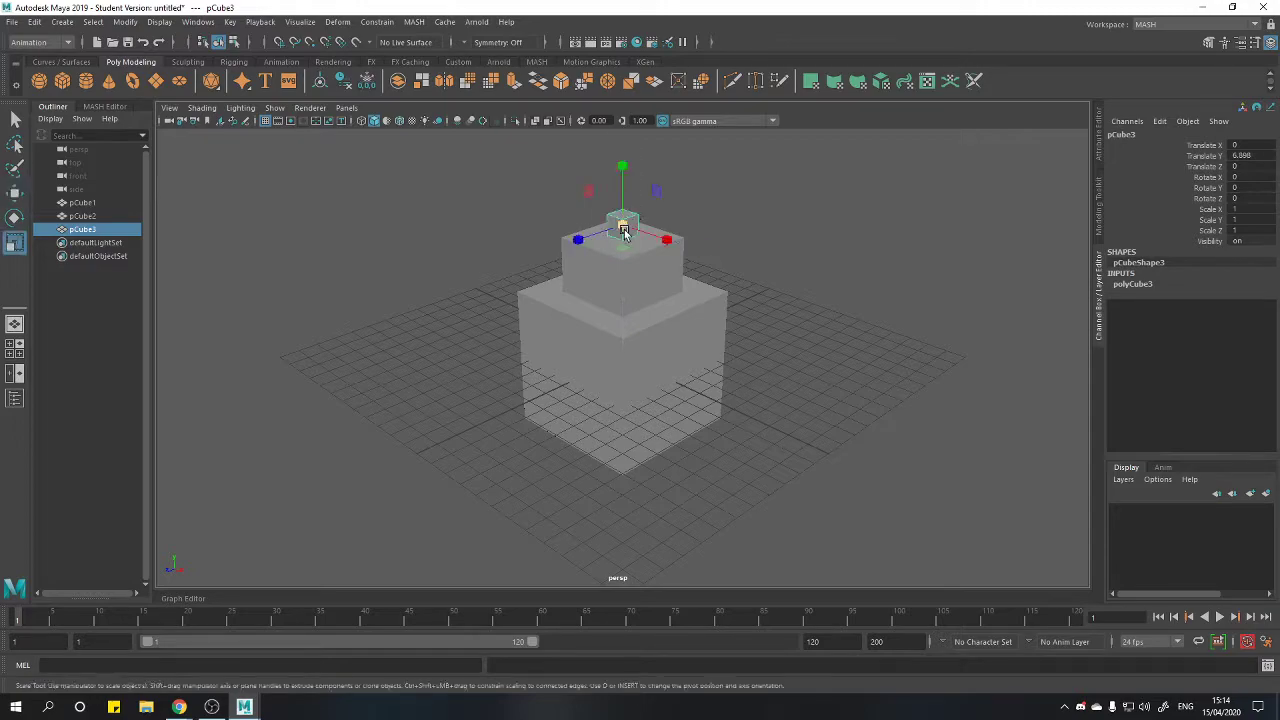
left_click_drag(620, 222, 604, 210)
left_click(759, 372)
left_click_drag(759, 372, 620, 320, "alt")
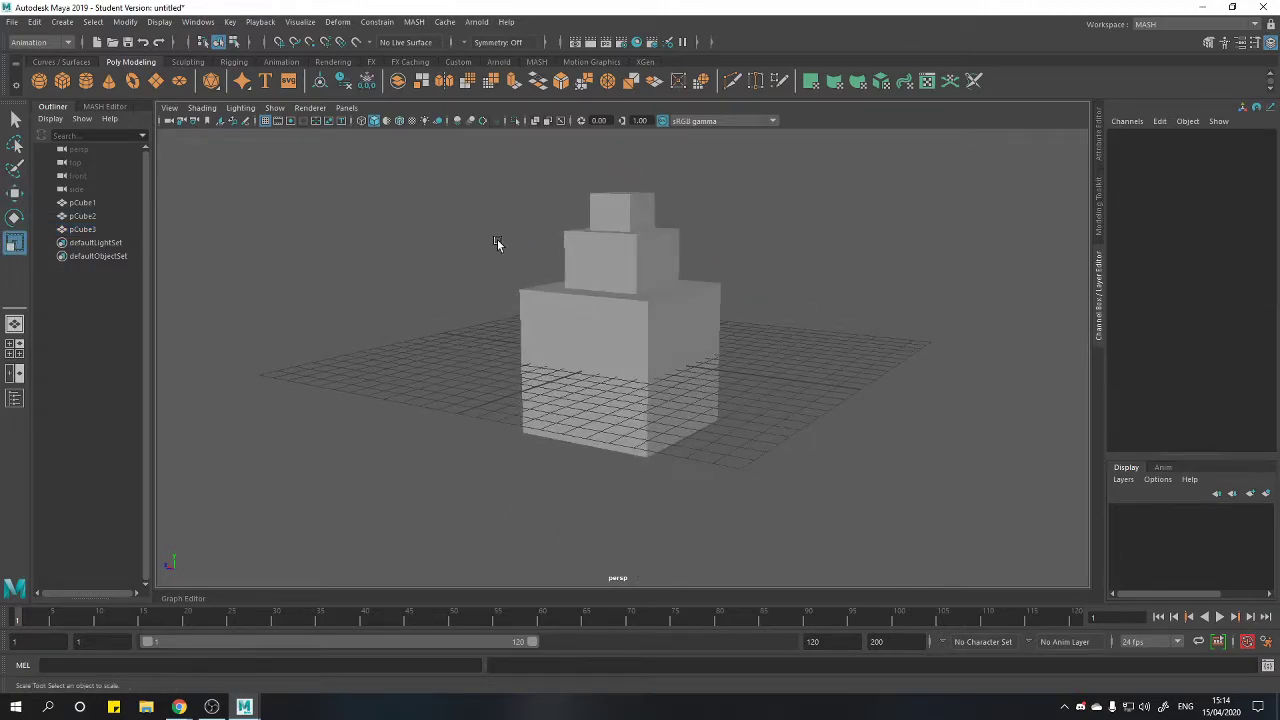
Select all three stacked cubes and combine them into one mesh using the Modeling menu set
left_click_drag(497, 246, 614, 380)
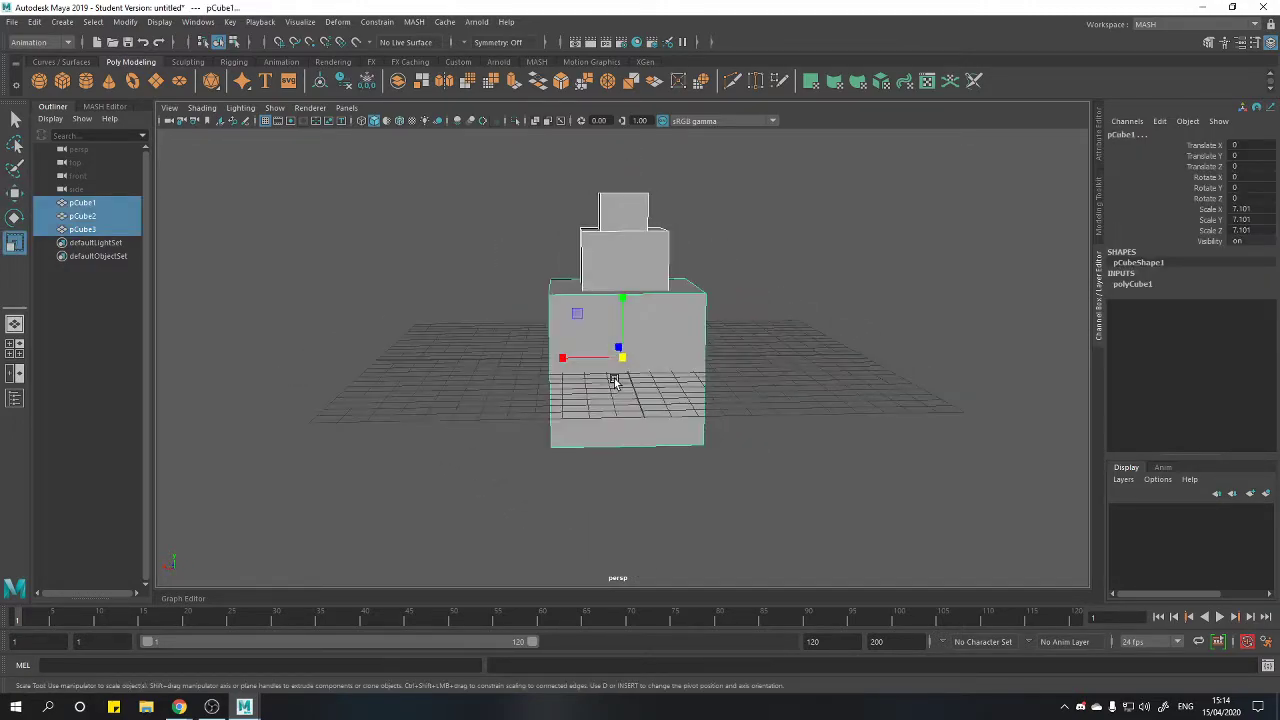
left_click(717, 331)
left_click_drag(508, 198, 741, 418)
left_click(40, 41)
left_click(72, 58)
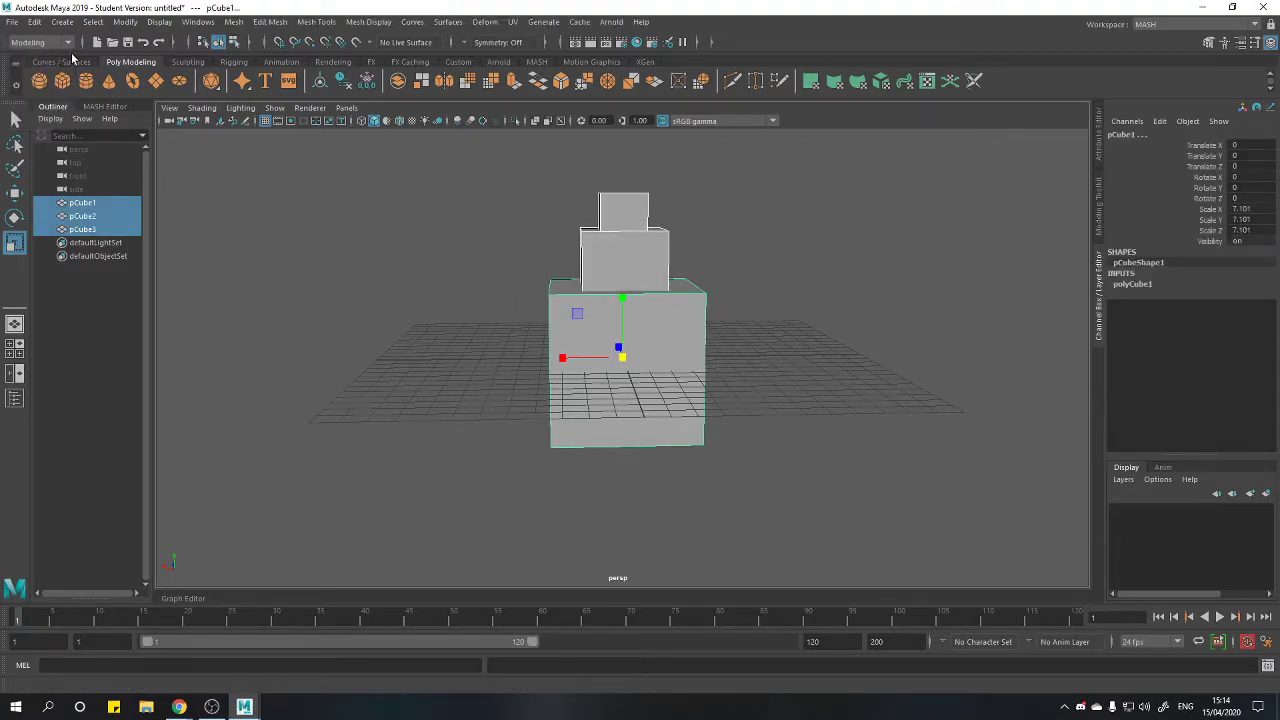
left_click(233, 21)
left_click(257, 67)
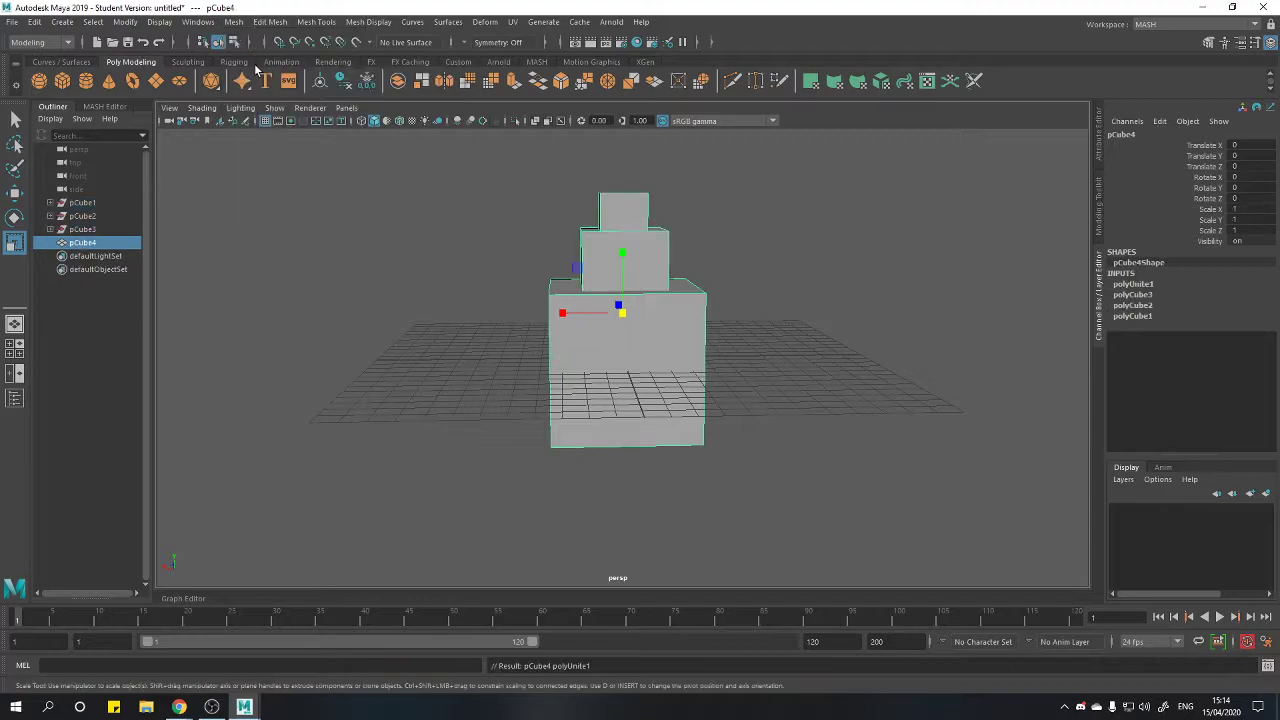
Examine the combined mesh and the transform nodes nested under the three original cubes in the Outliner
left_click(308, 276)
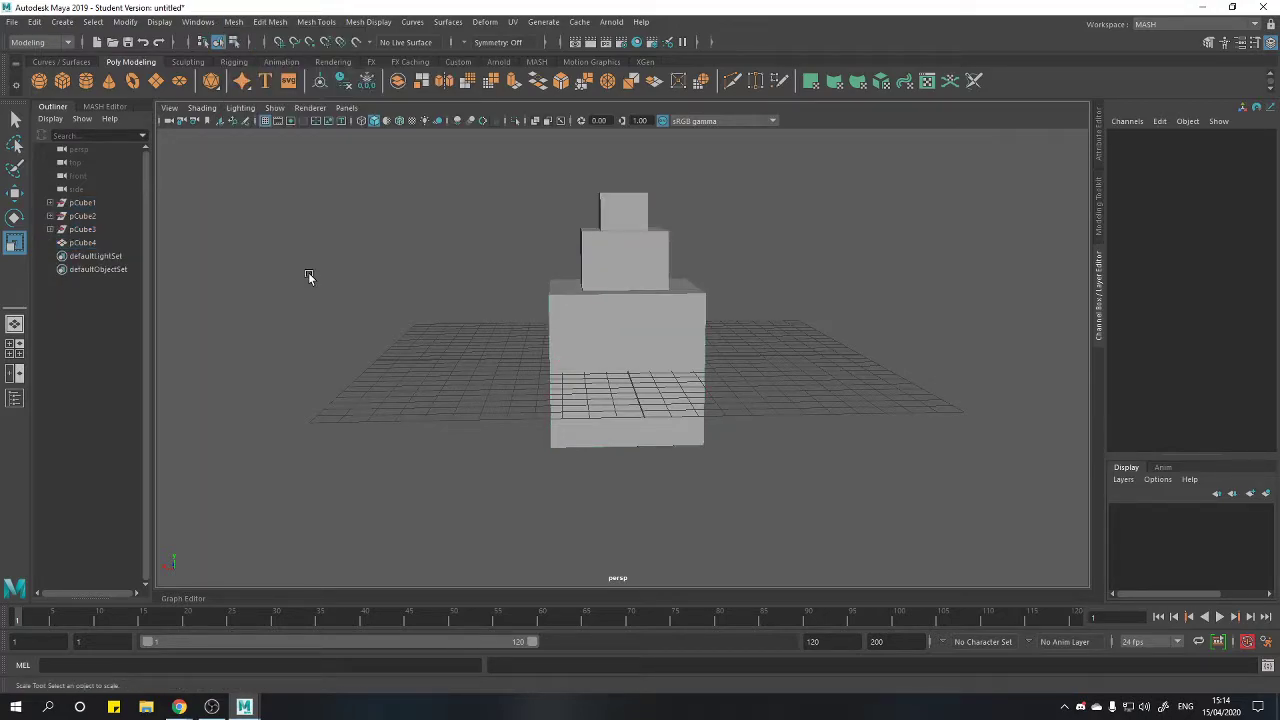
left_click(90, 245)
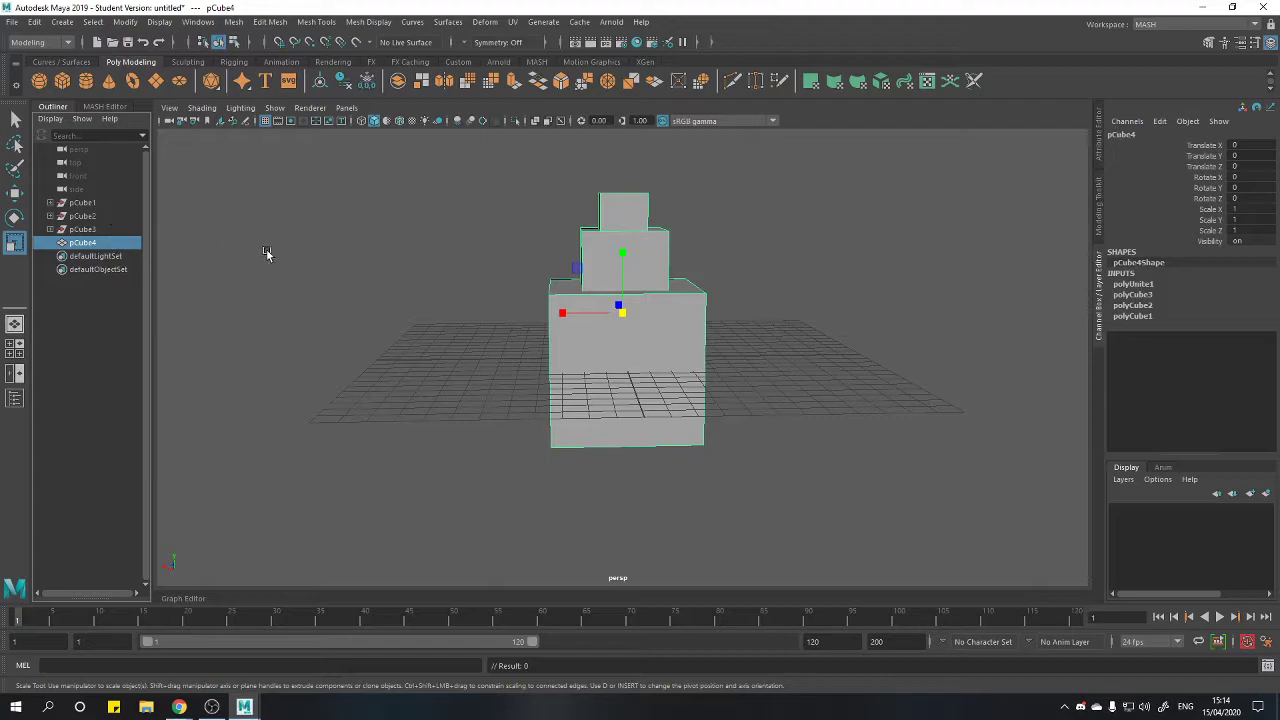
left_click_drag(266, 251, 508, 277, "alt")
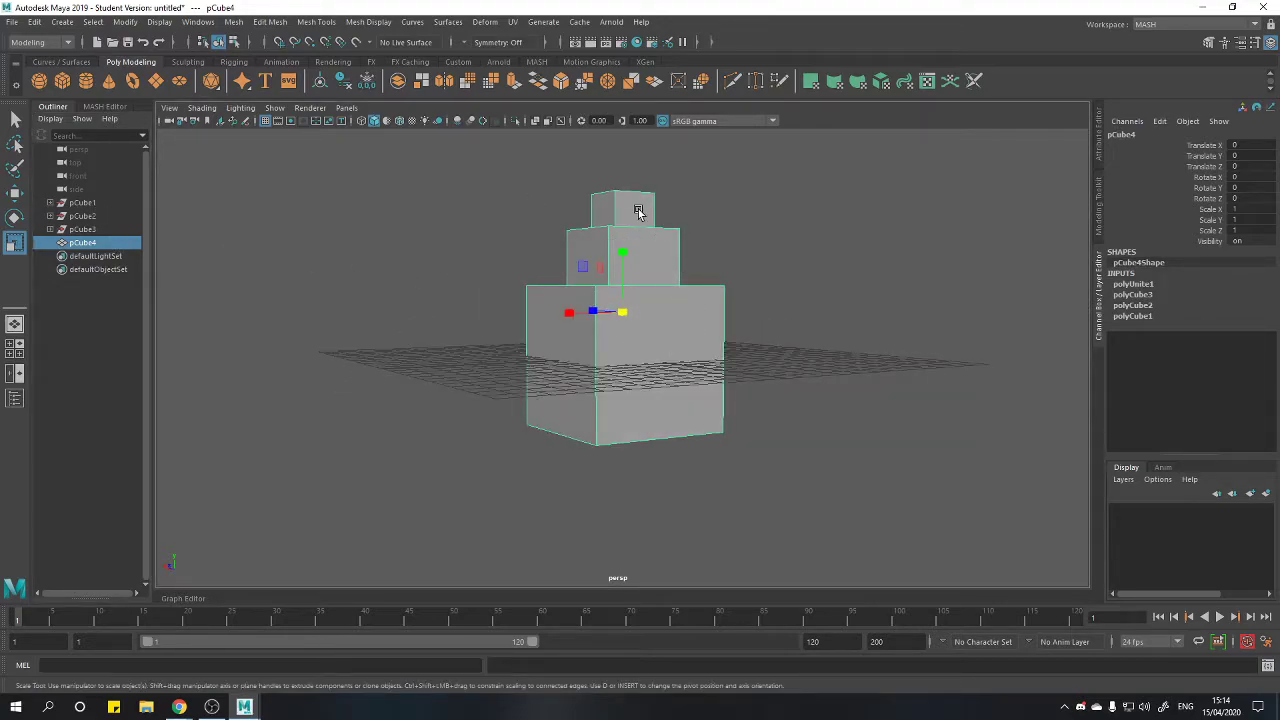
key("q")
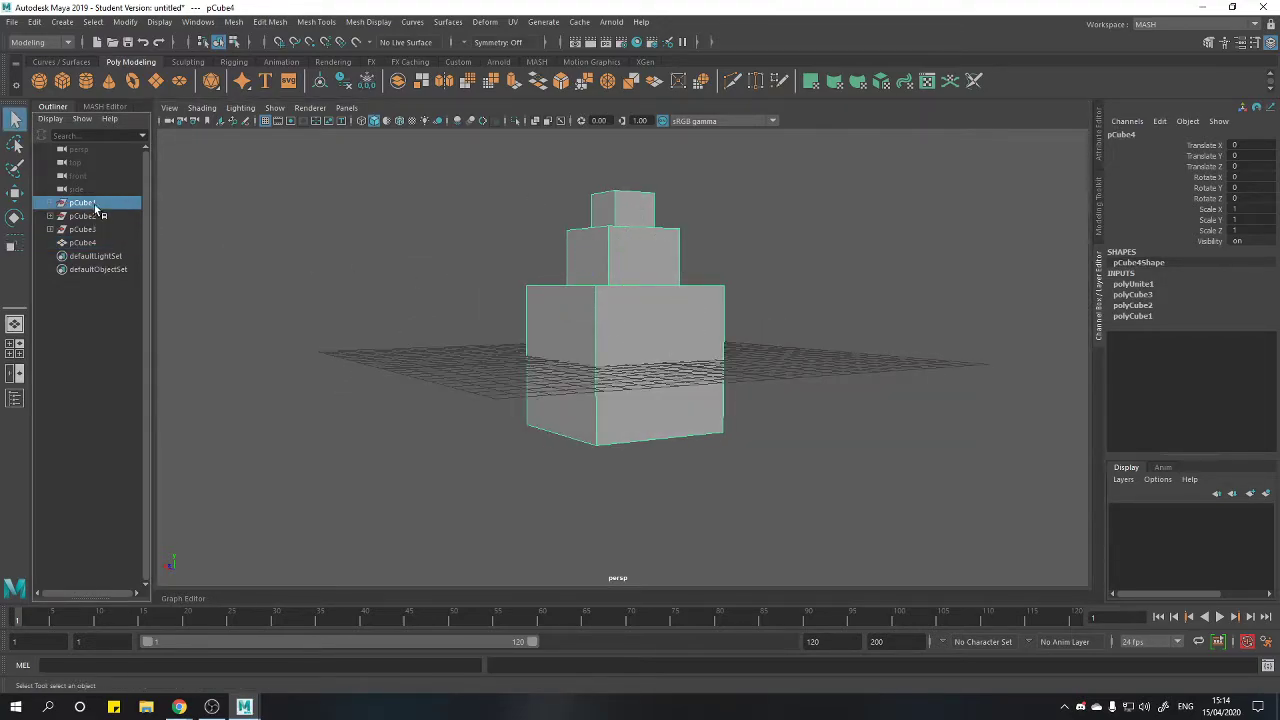
left_click_drag(95, 203, 92, 229)
left_click(52, 203)
left_click(52, 229)
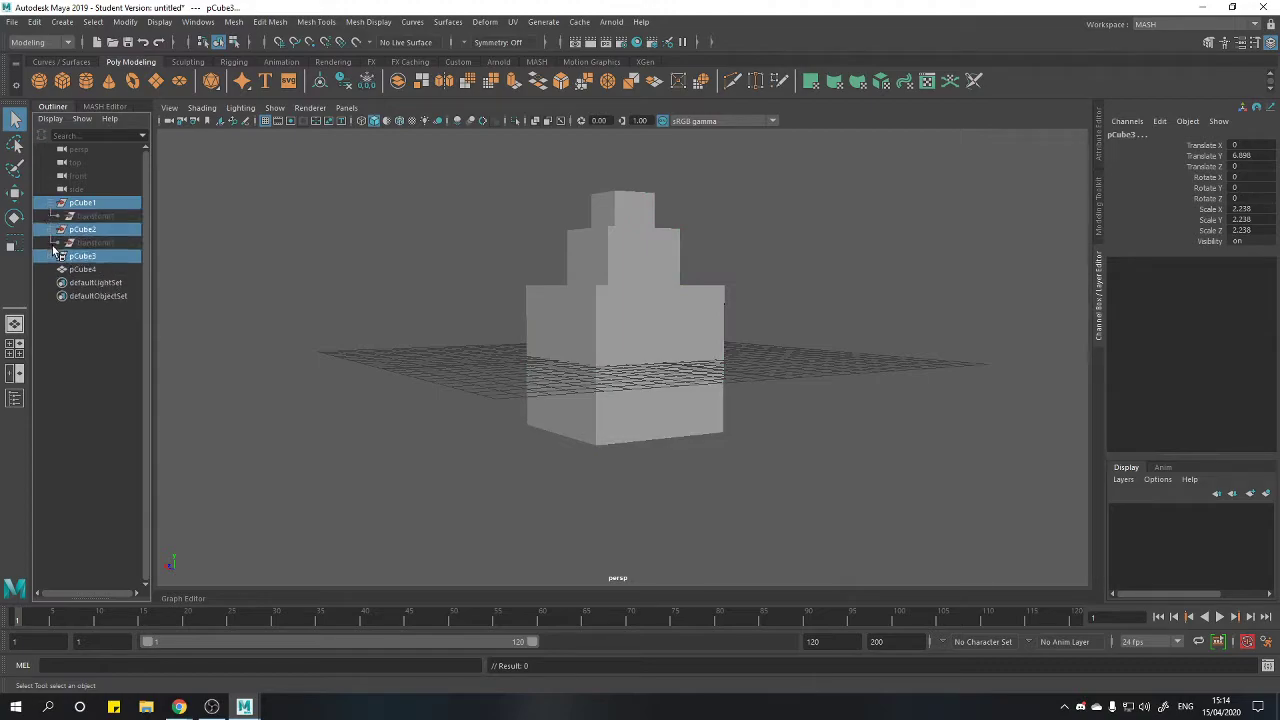
left_click(52, 256)
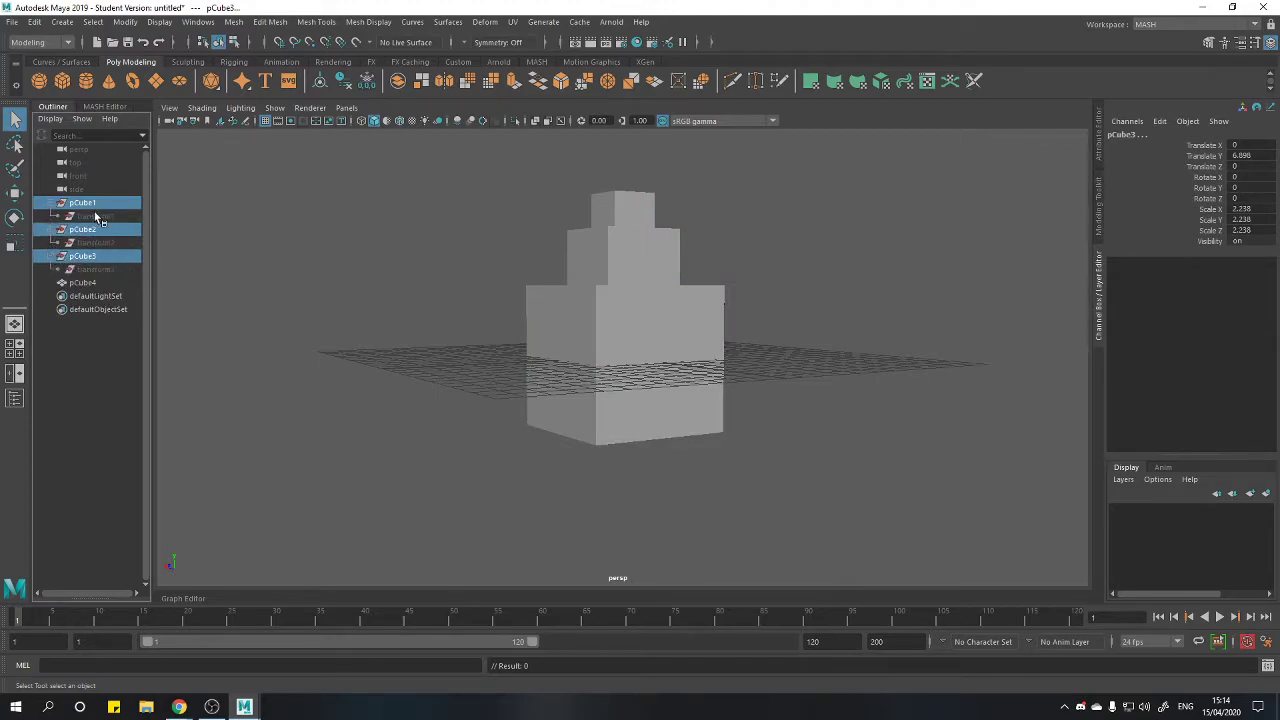
left_click_drag(100, 216, 86, 277)
Delete the construction history of the combined mesh pCube4
left_click(82, 283)
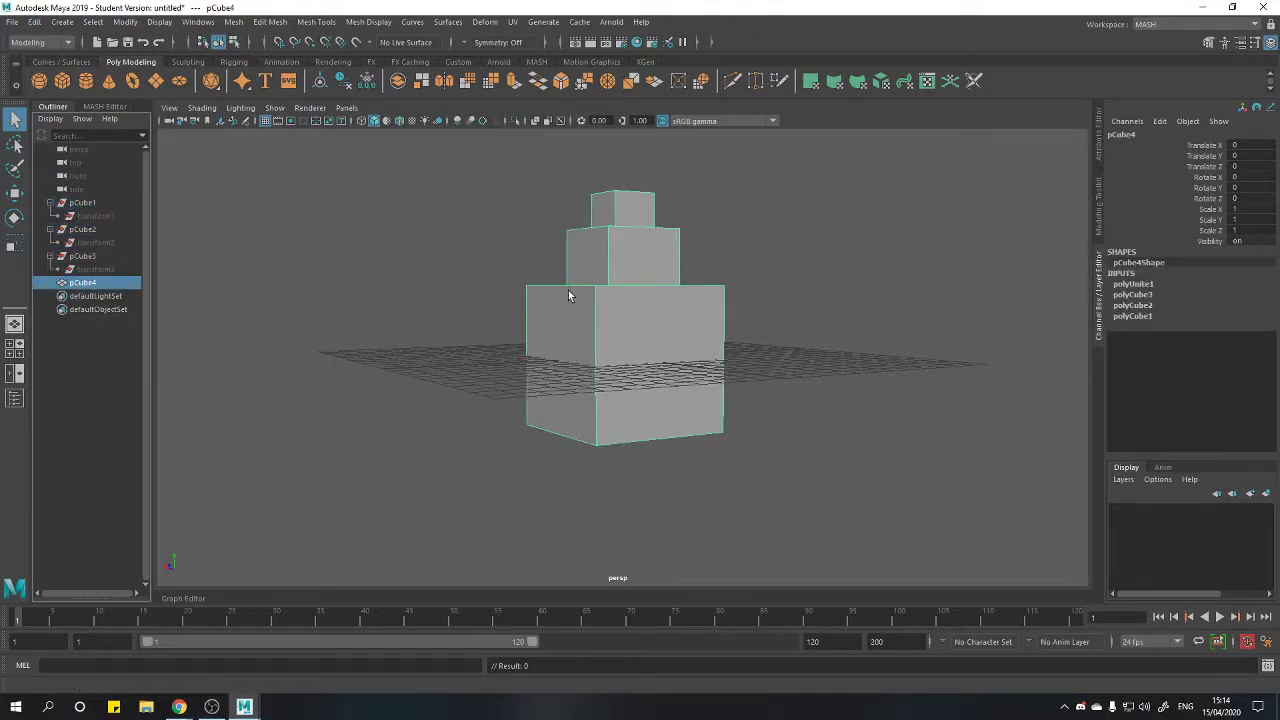
left_click(34, 21)
mouse_move(86, 180)
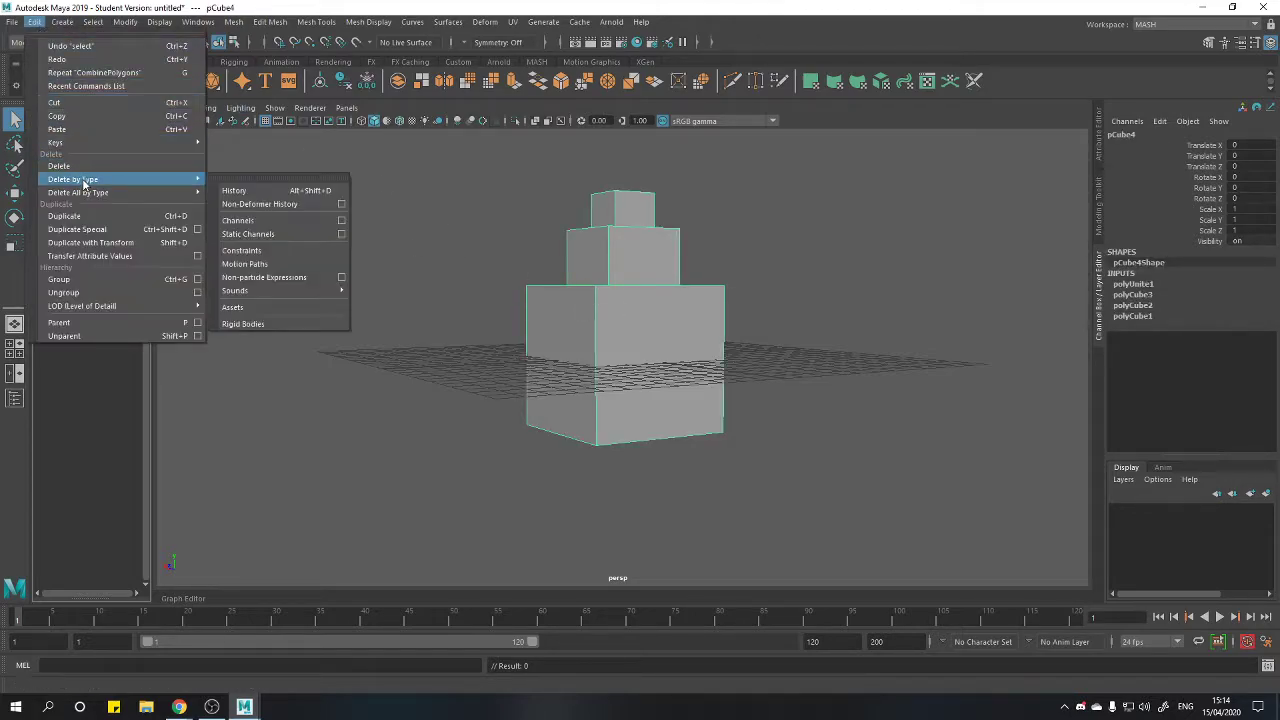
left_click(240, 190)
left_click(310, 212)
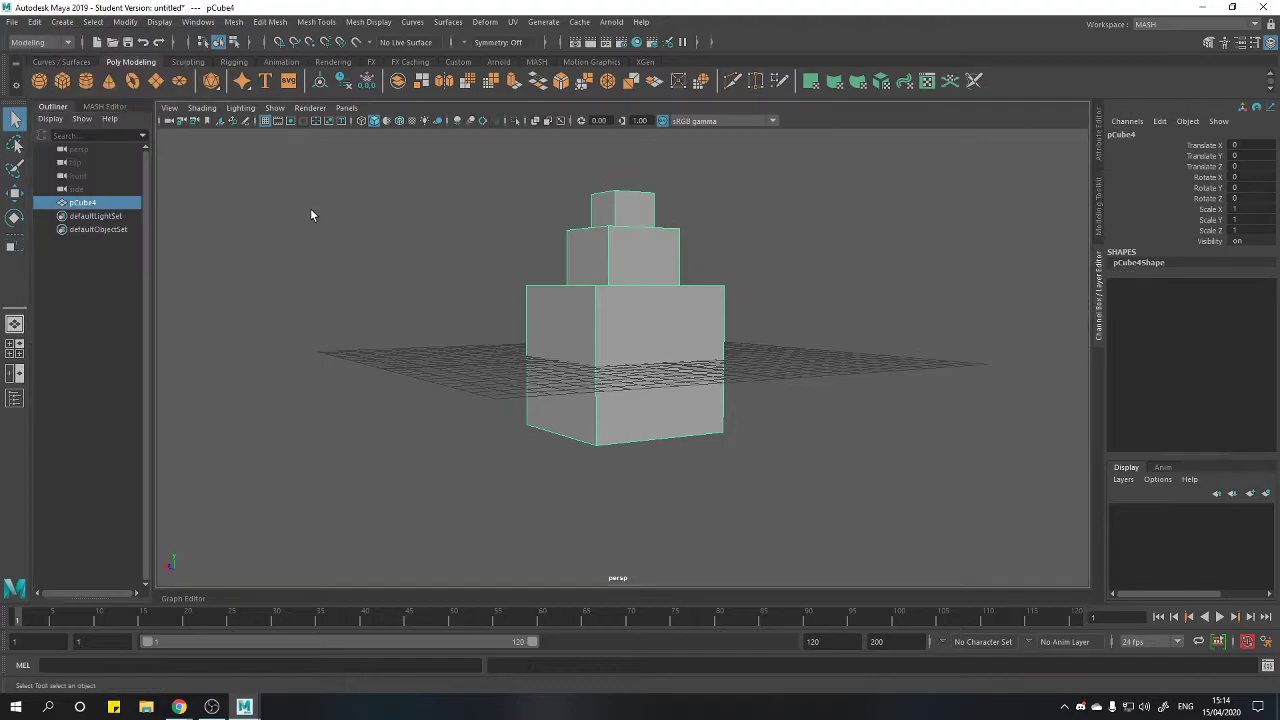
Assign a new Lambert material to the combined mesh and view its lambert2 attributes
left_click(608, 240)
right_click(513, 243)
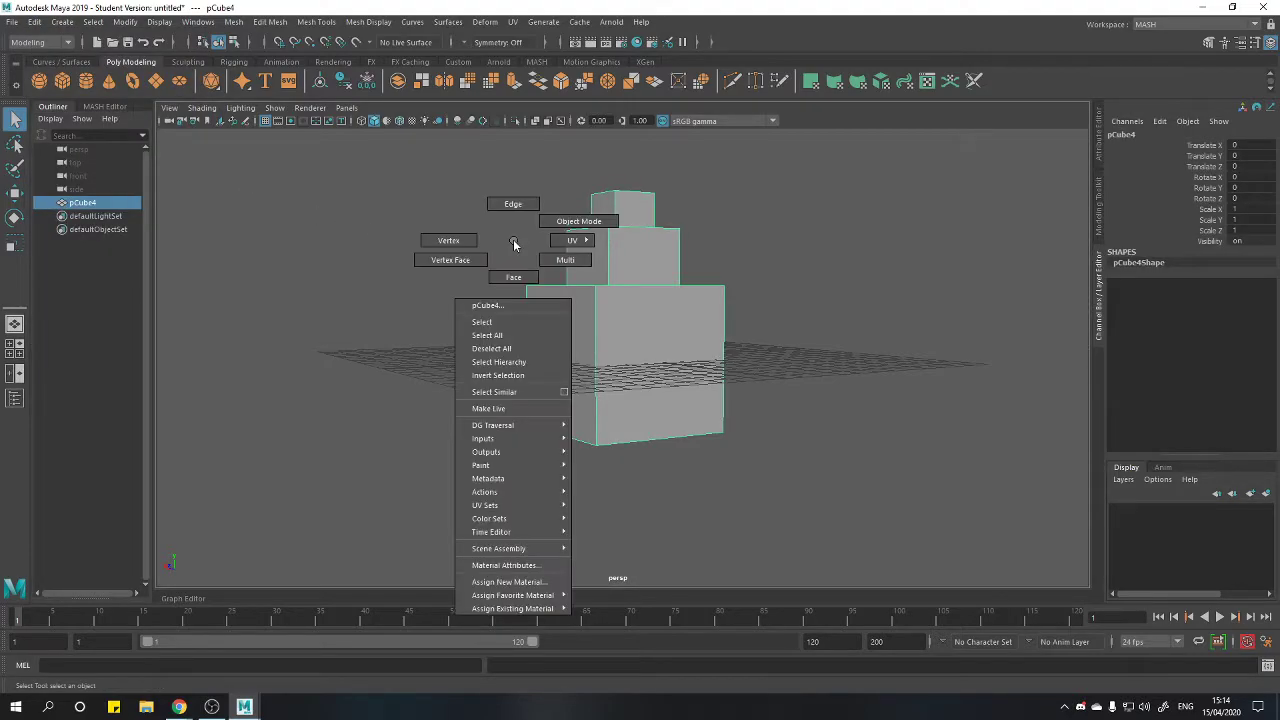
left_click(508, 581)
left_click(538, 318)
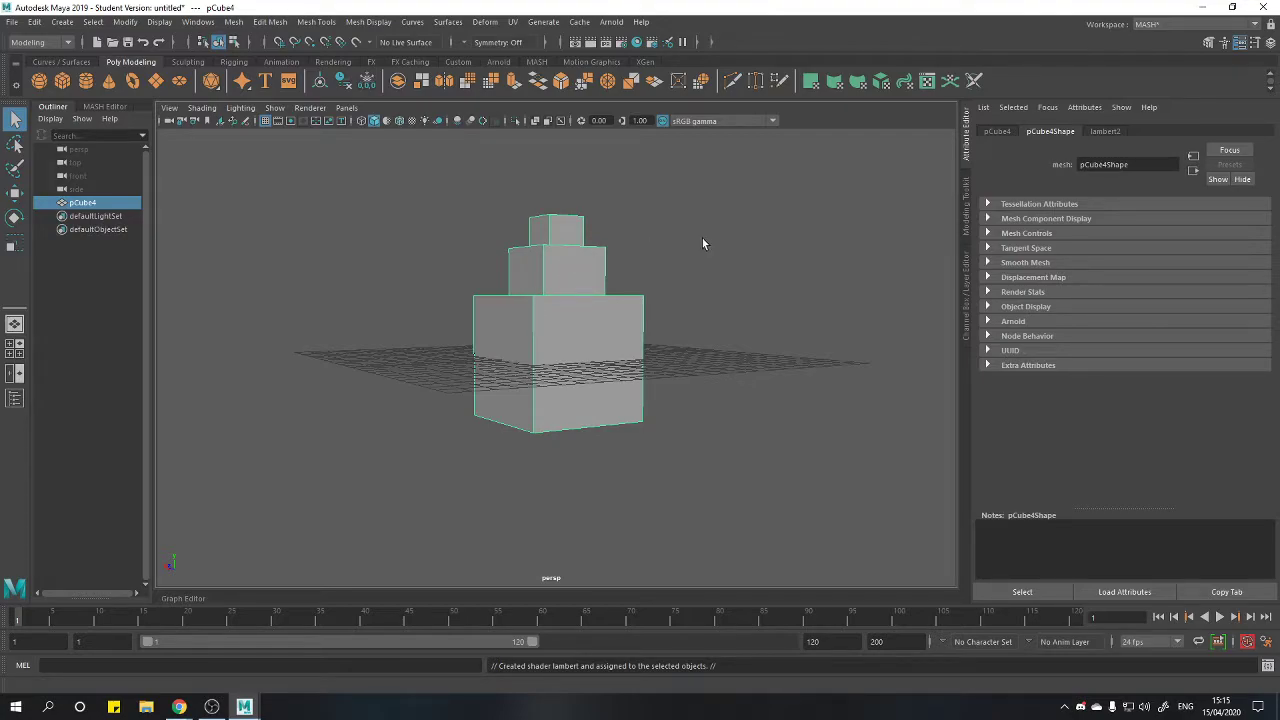
left_click(1105, 131)
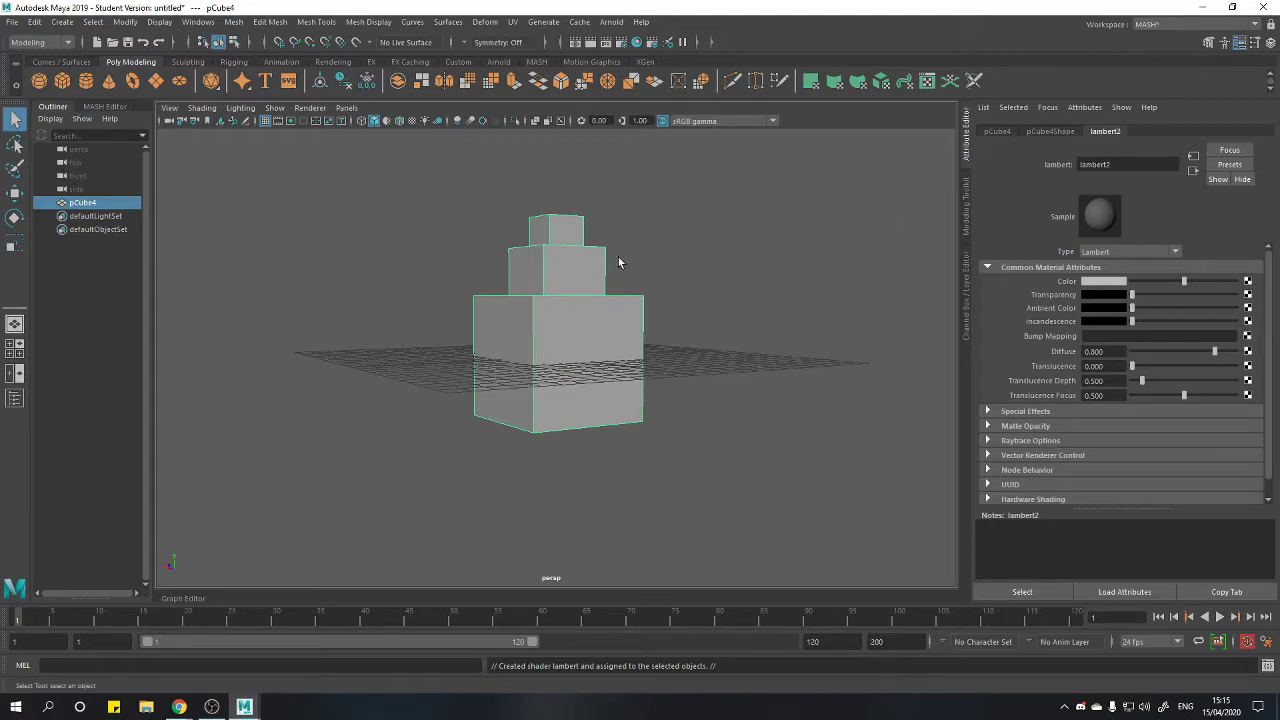
left_click(609, 286)
left_click_drag(610, 286, 610, 347, "alt")
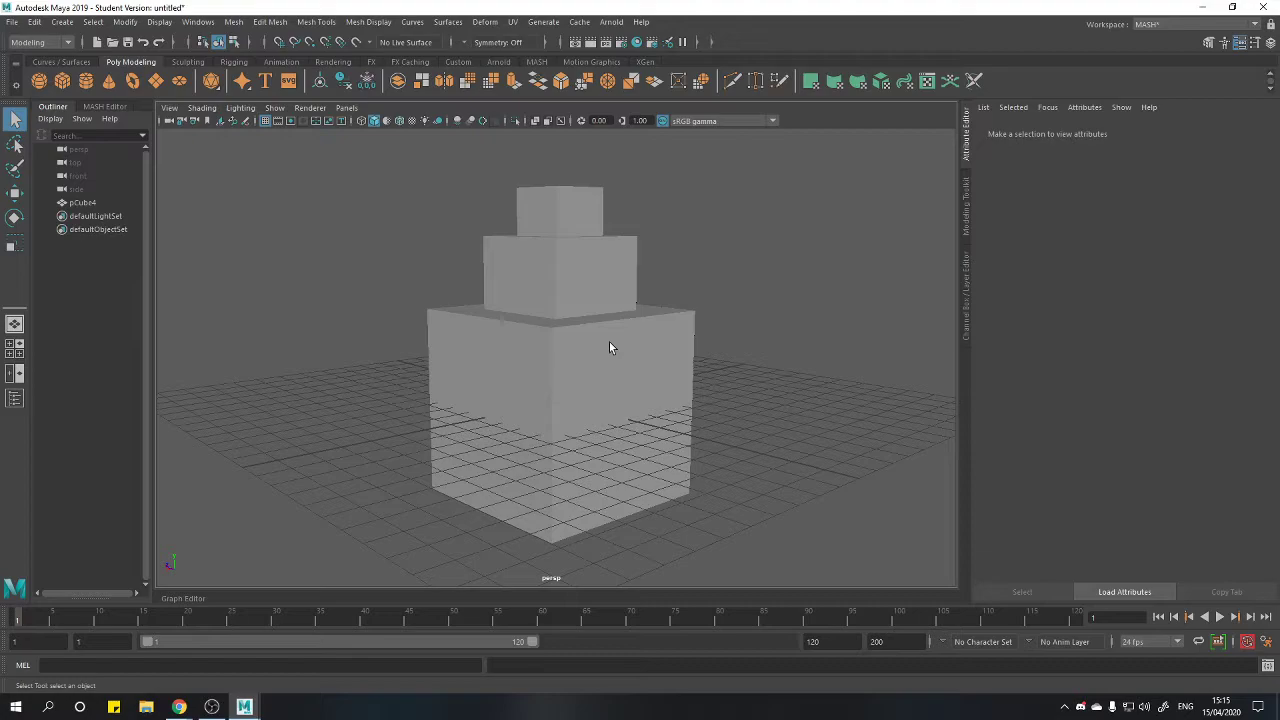
Select the combined mesh, change to the Rendering menu set and start the 3D Paint Tool
left_click(609, 347)
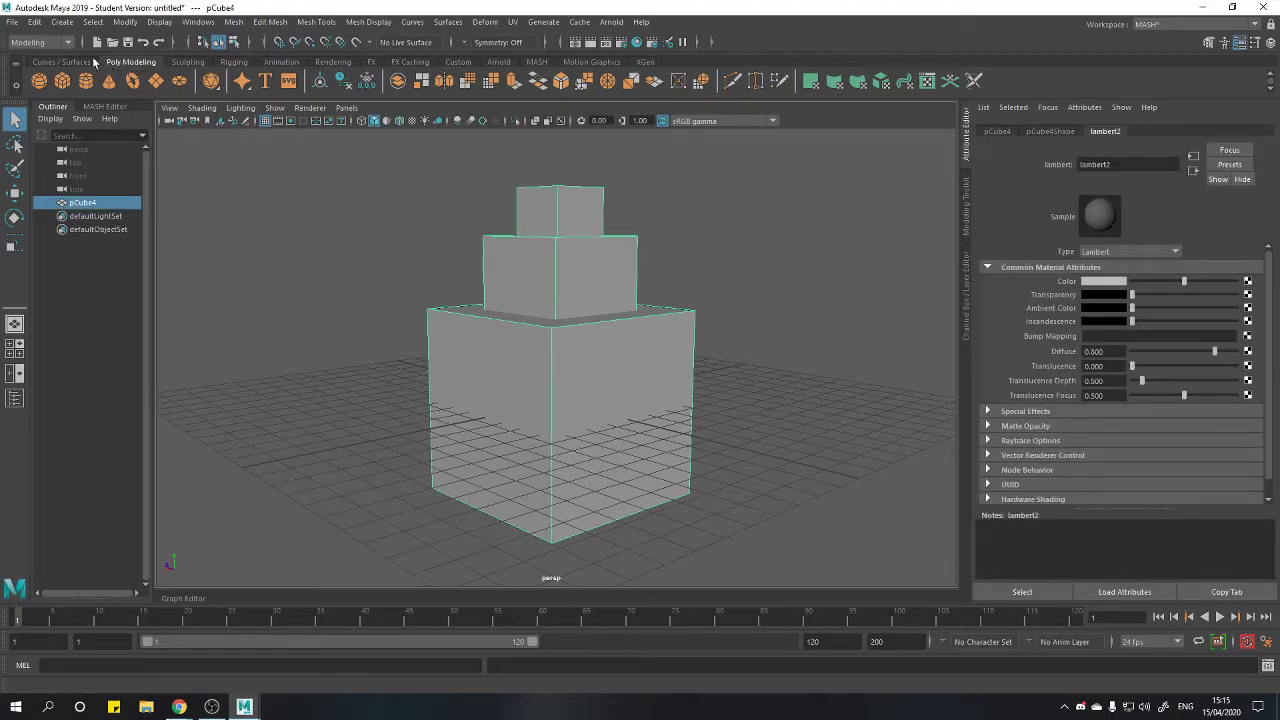
left_click(40, 42)
left_click(42, 112)
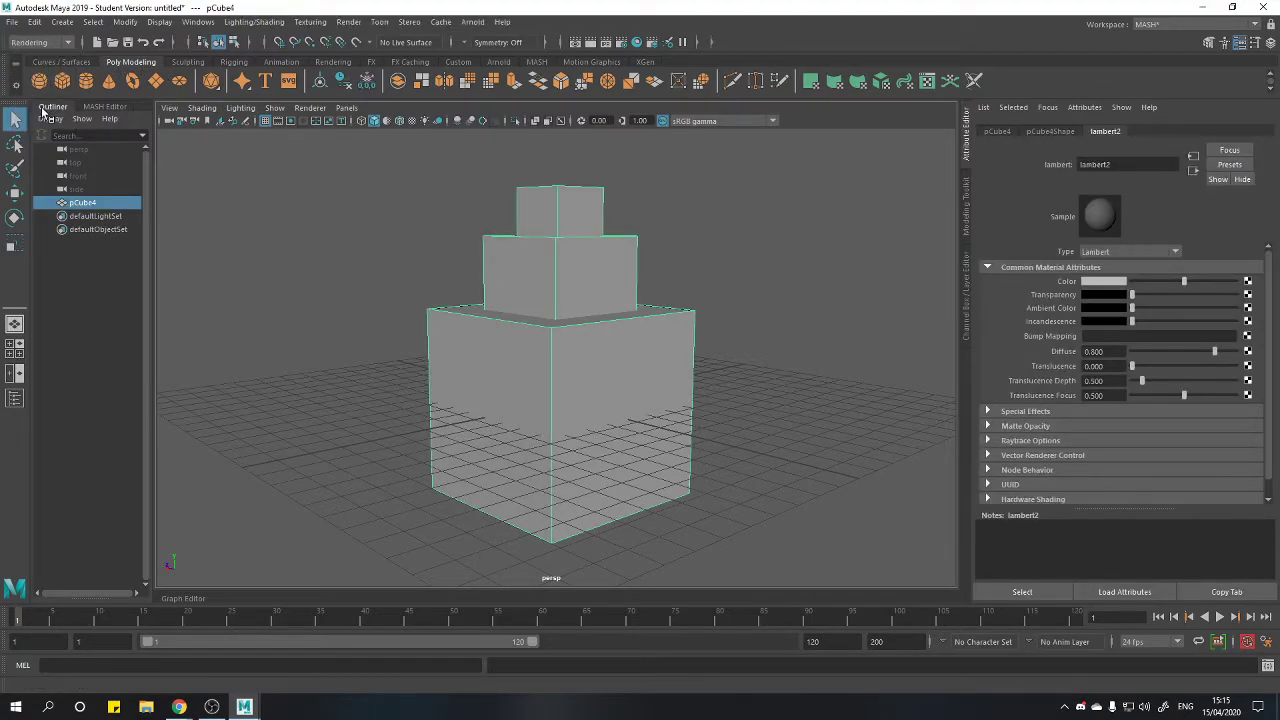
left_click(310, 22)
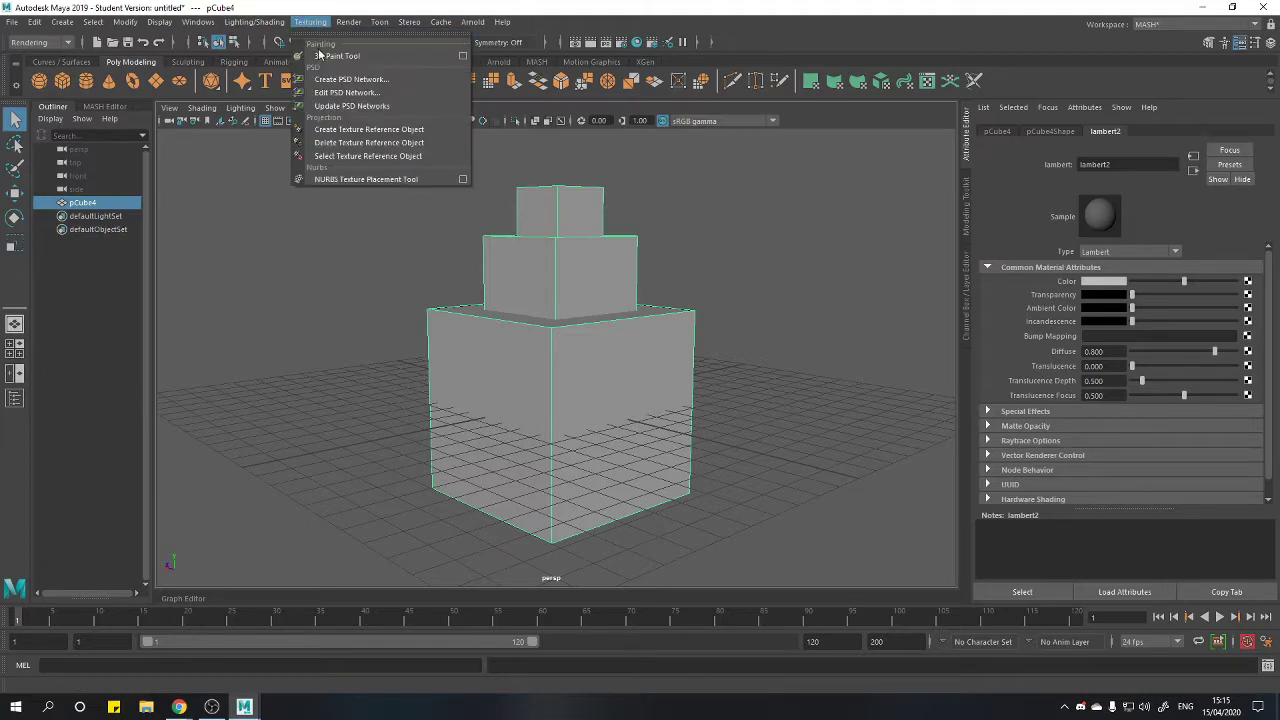
left_click(320, 56)
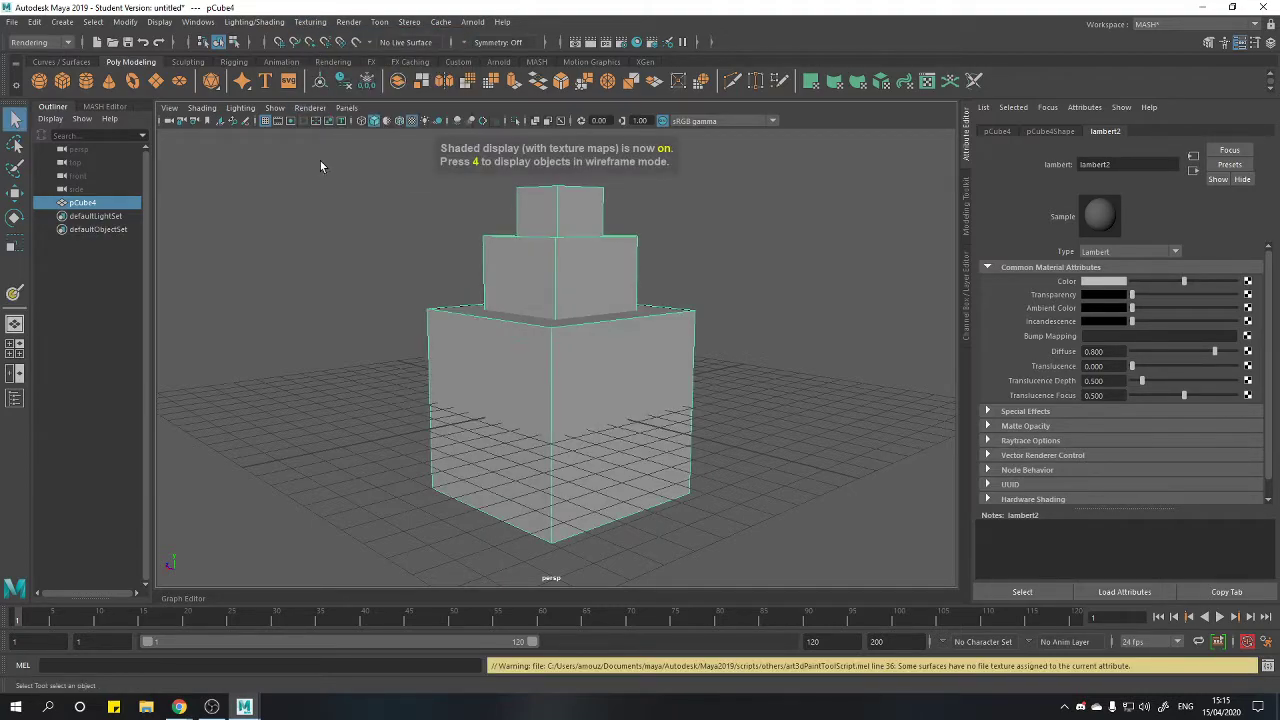
Reselect pCube4 for the 3D Paint Tool and turn on textured shading in the viewport
left_click(284, 184)
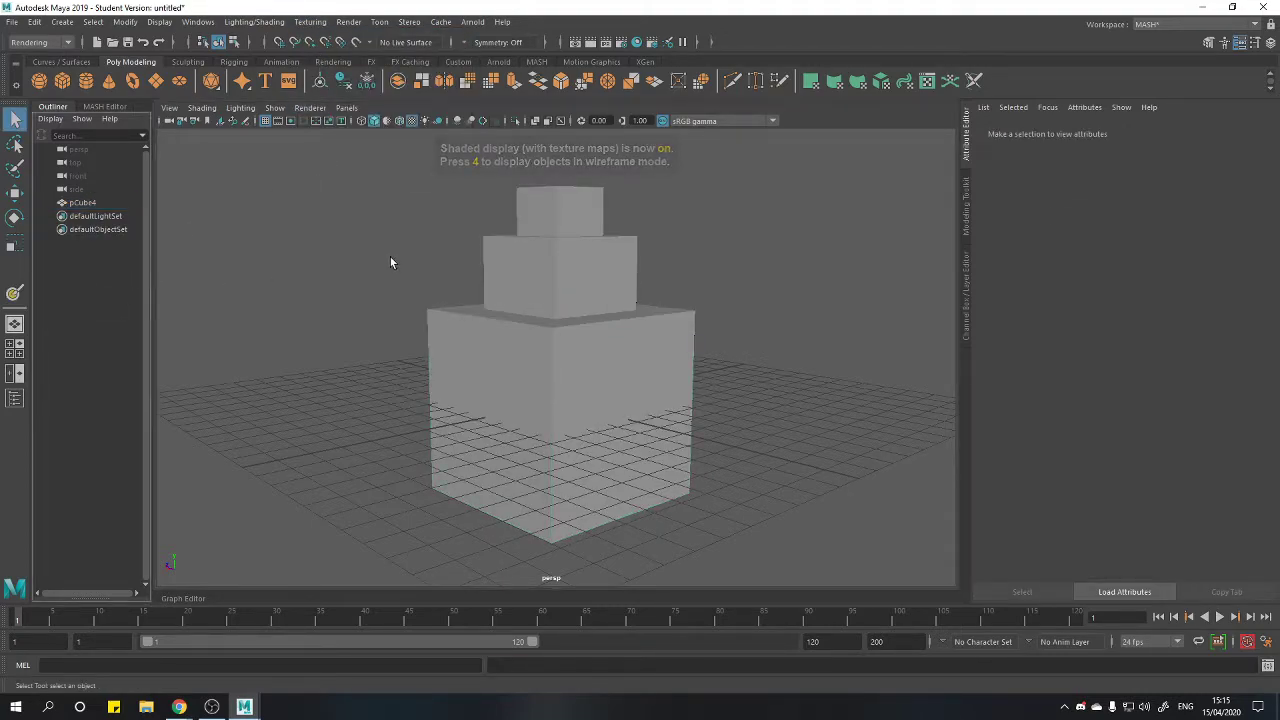
left_click(14, 293)
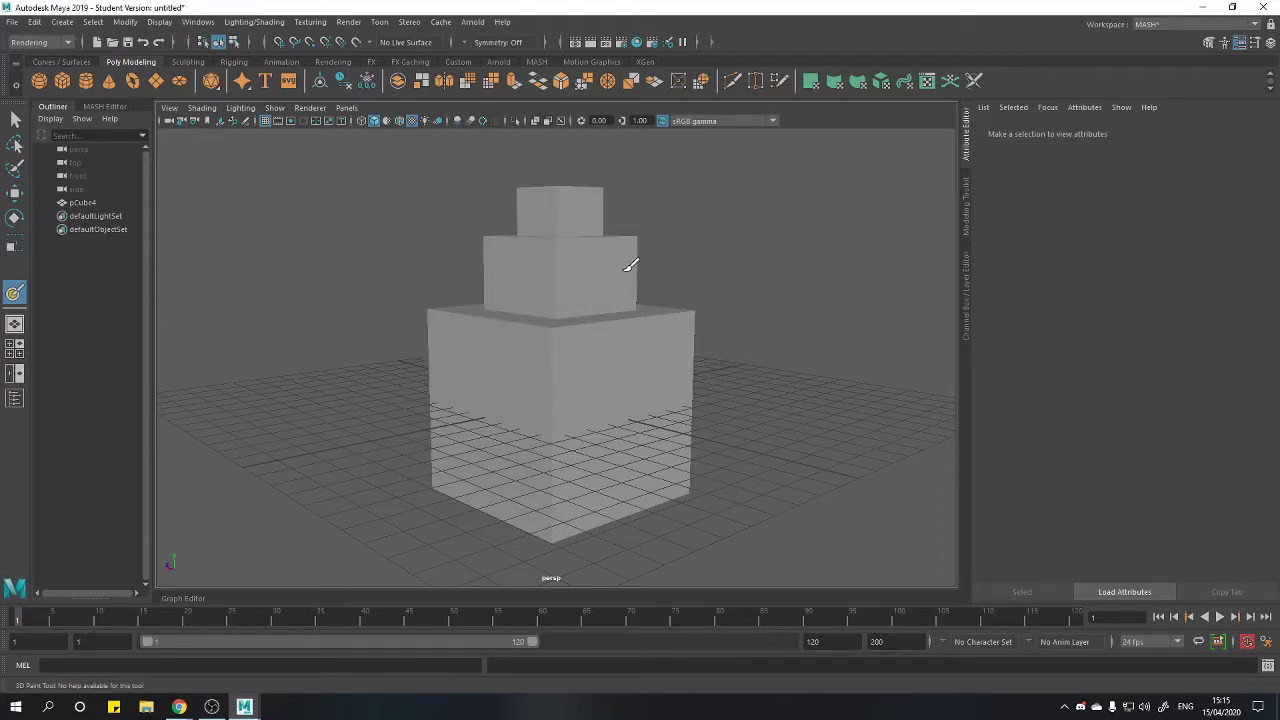
left_click(108, 204)
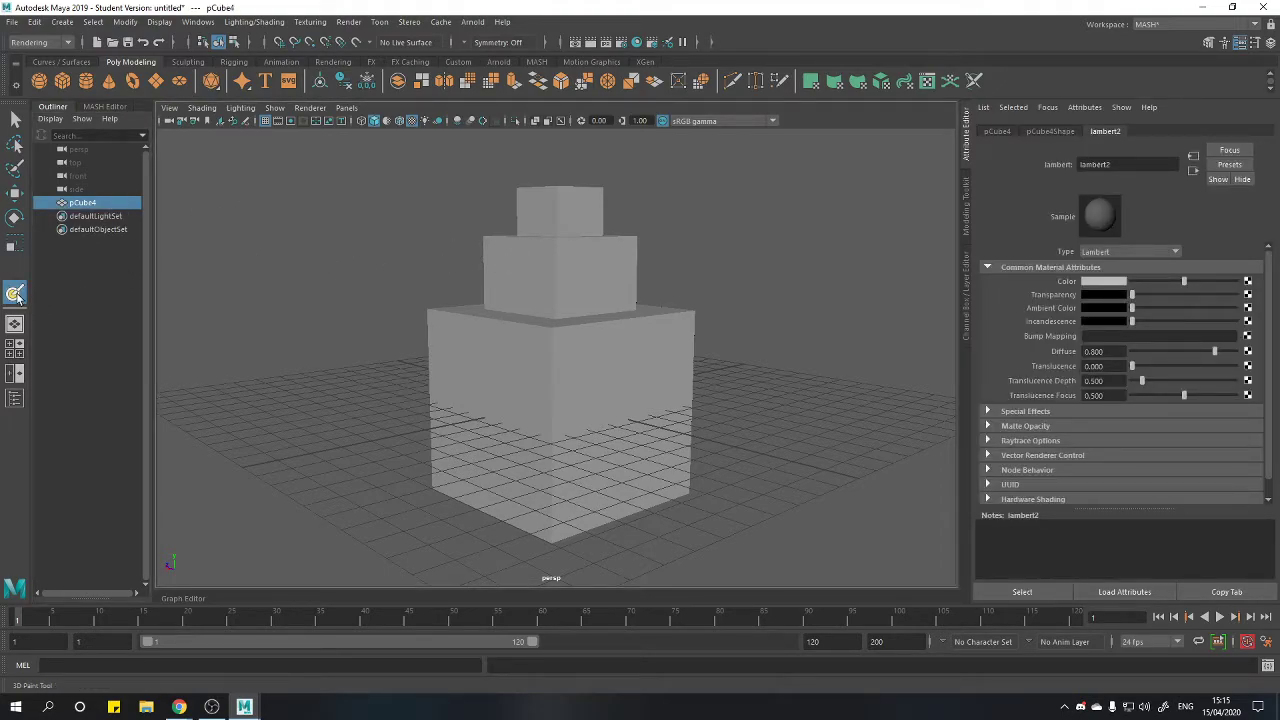
key("6")
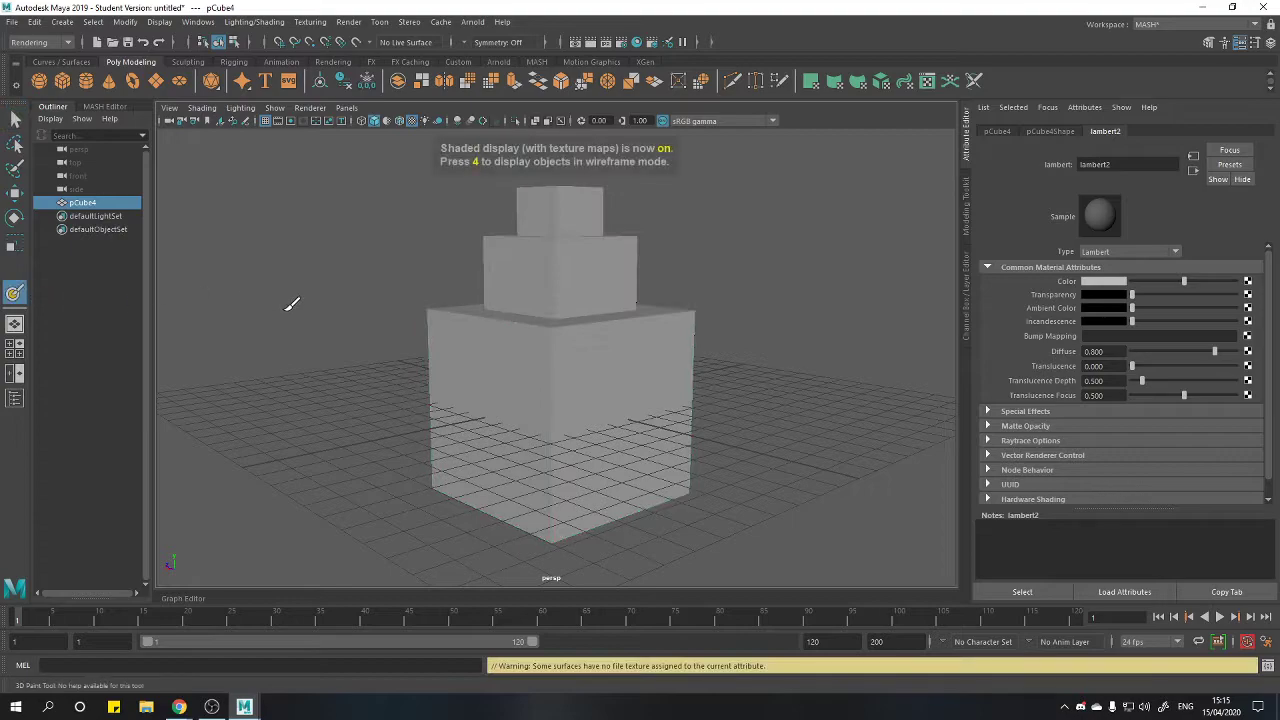
Review the 3D Paint Tool settings and check the brush cursor over the mesh, leaving the tool with nothing selected
double_click(14, 292)
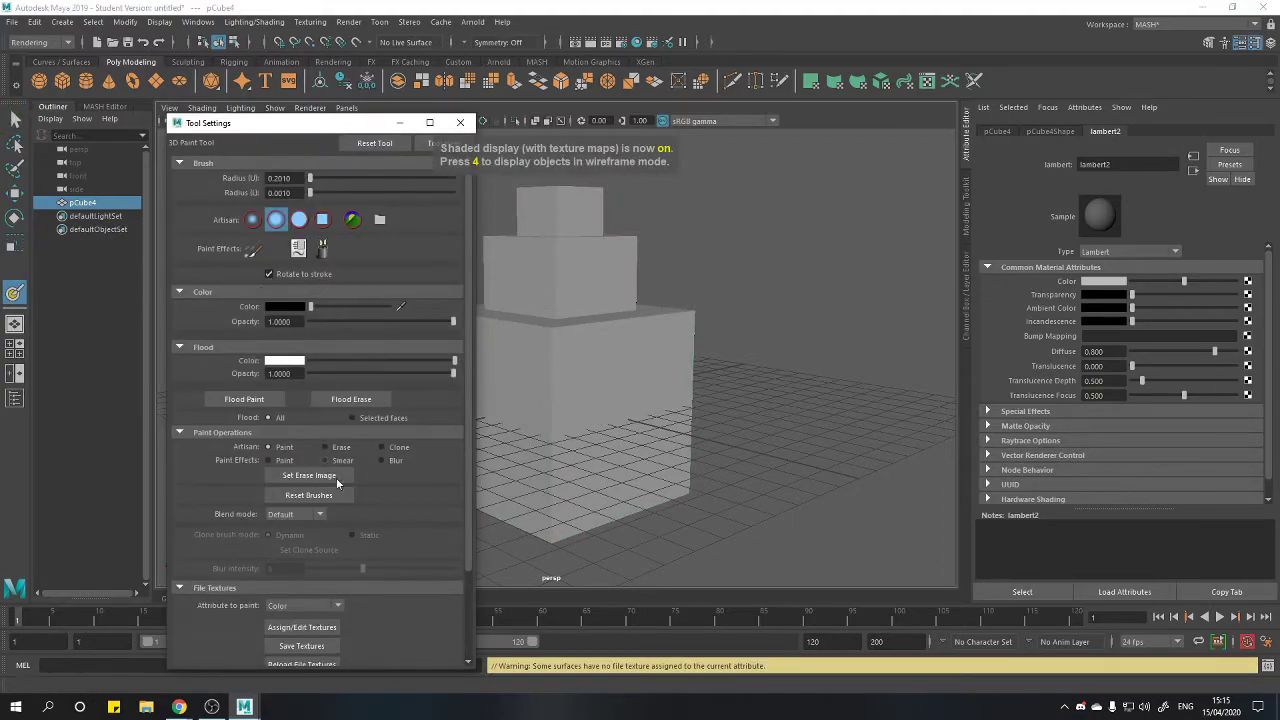
scroll(591, 360, "up", 5)
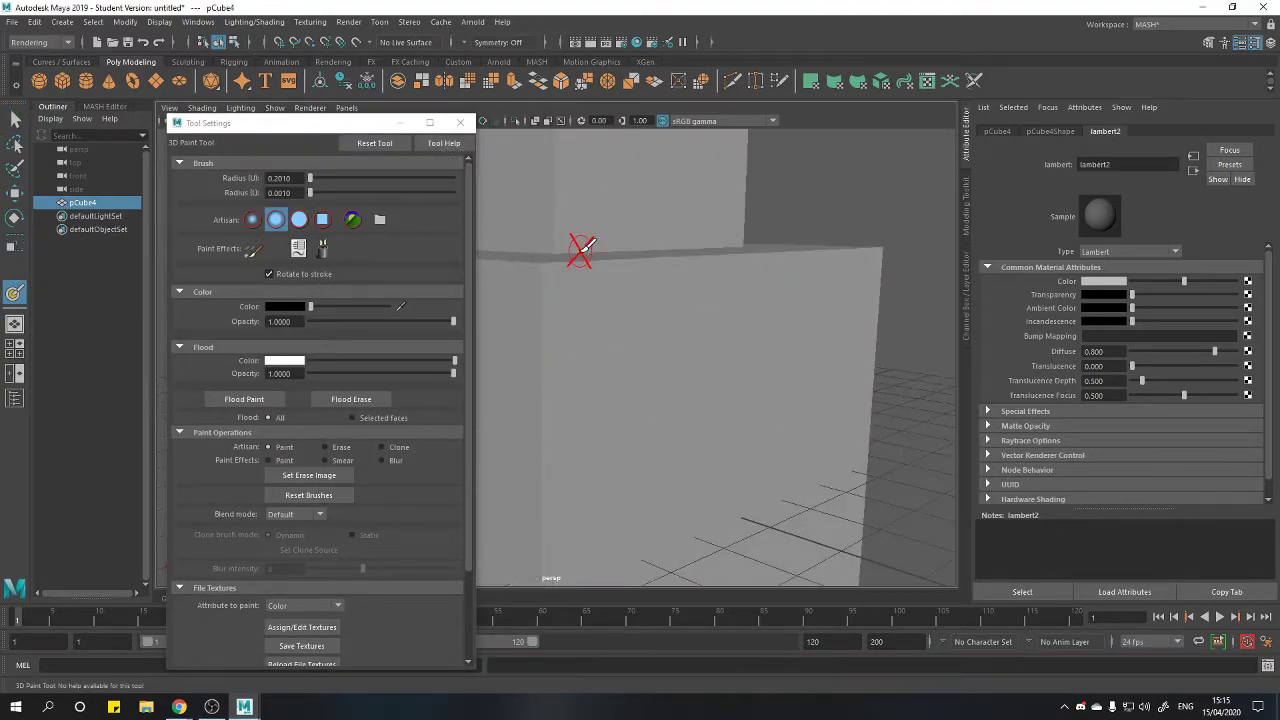
left_click(459, 122)
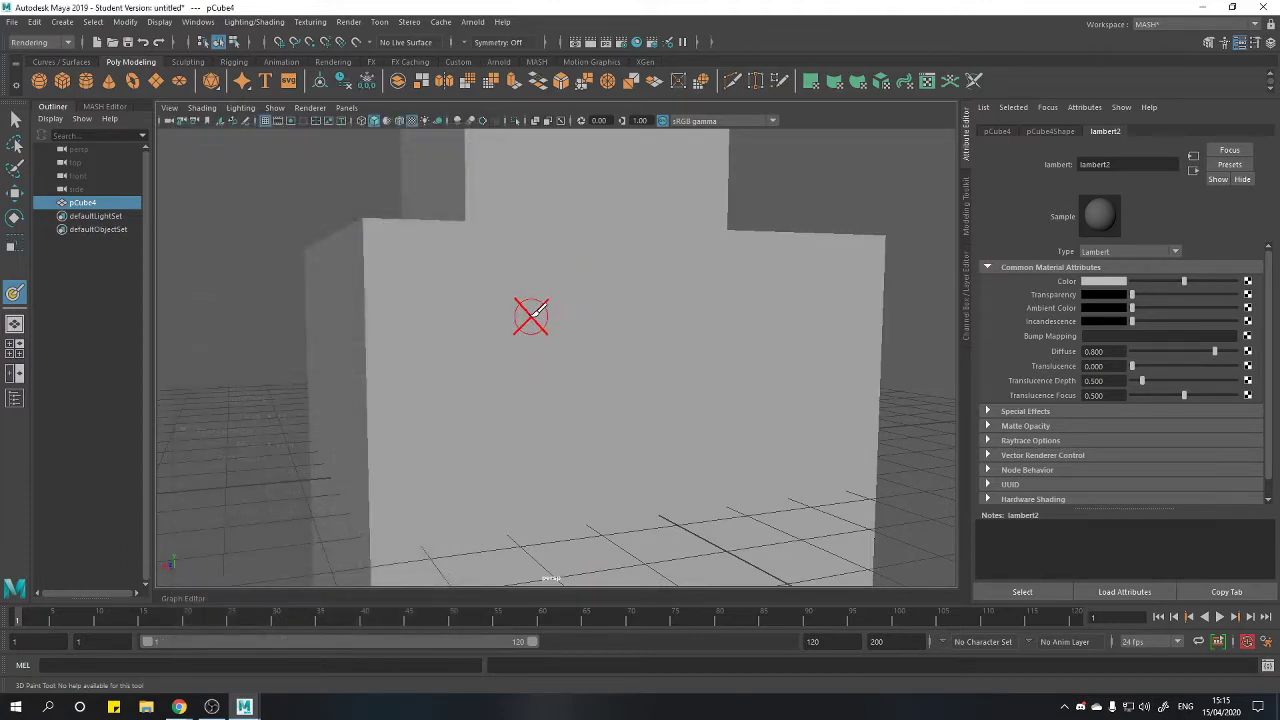
key("q")
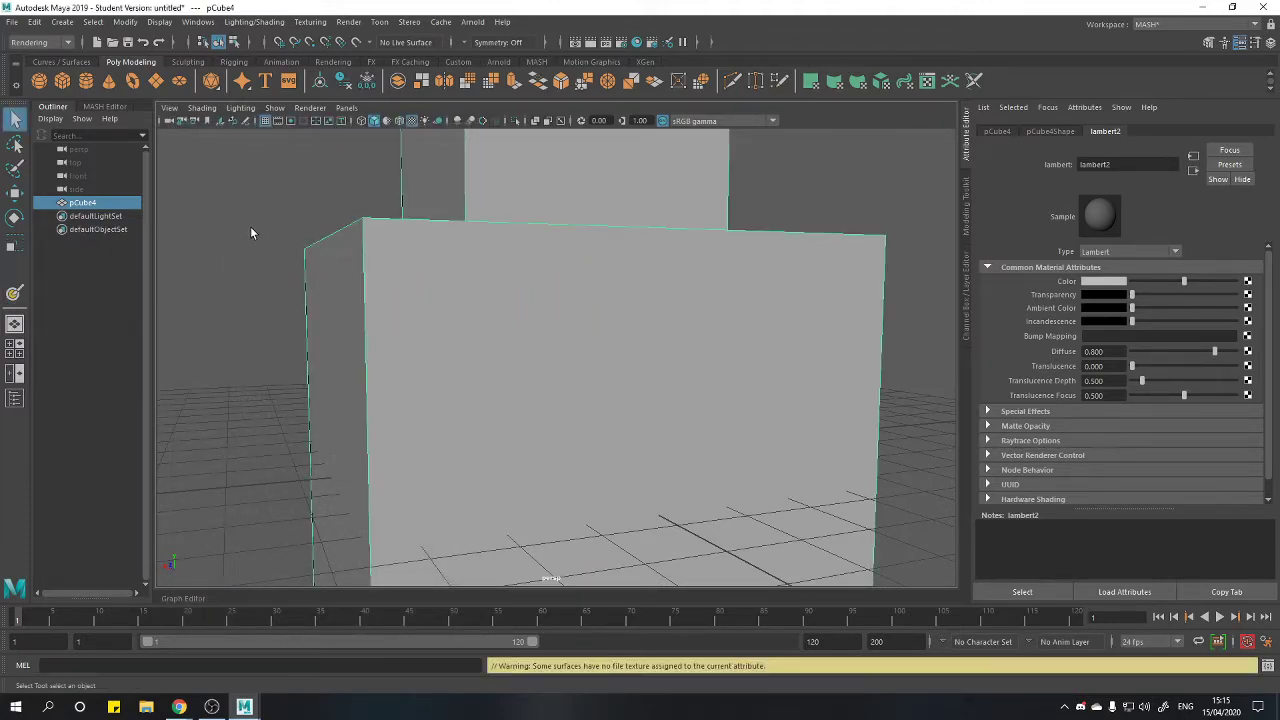
left_click(250, 233)
scroll(412, 238, "down", 6)
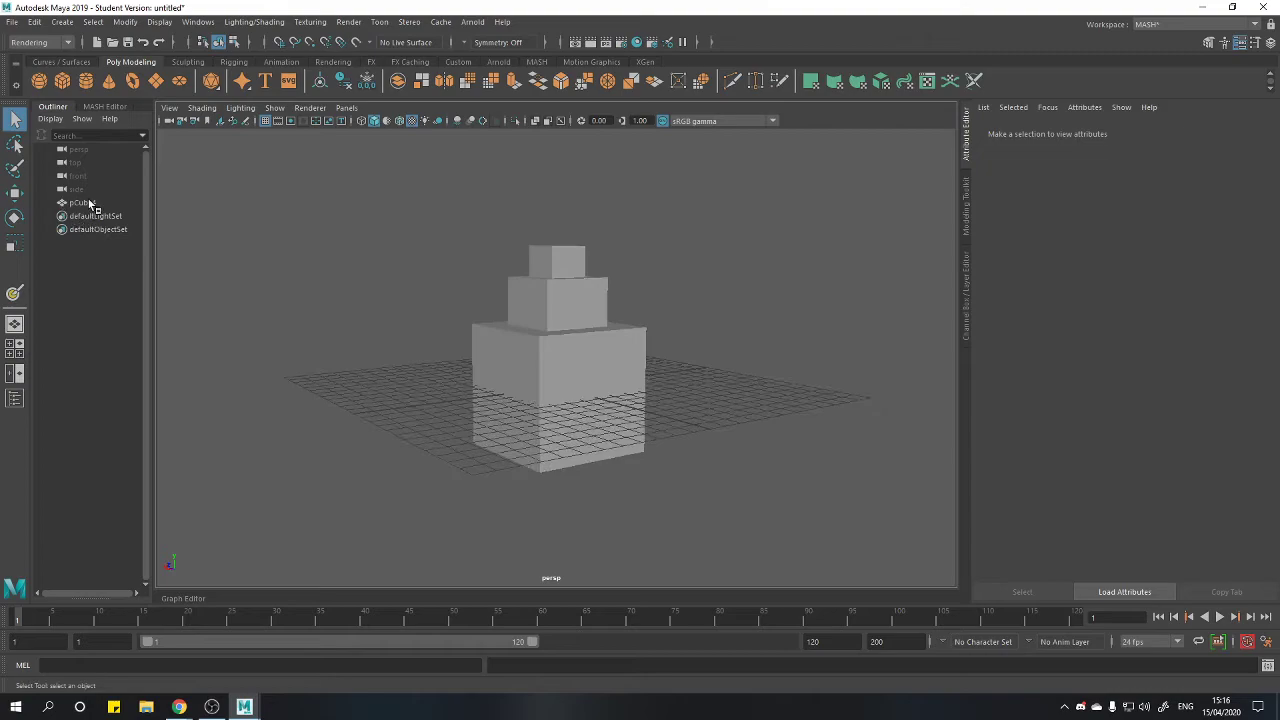
Activate the 3D Paint Tool with no object selected and check its cursor over the mesh
left_click(14, 292)
key("6")
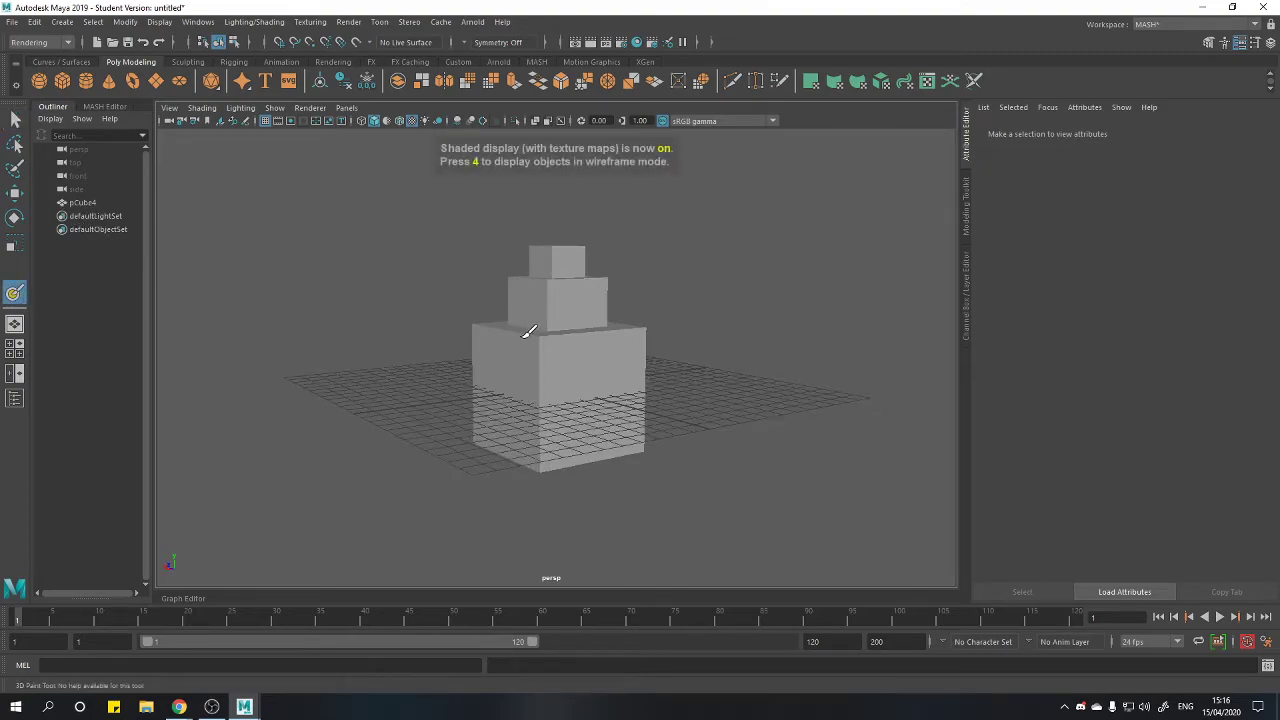
scroll(529, 332, "up", 5)
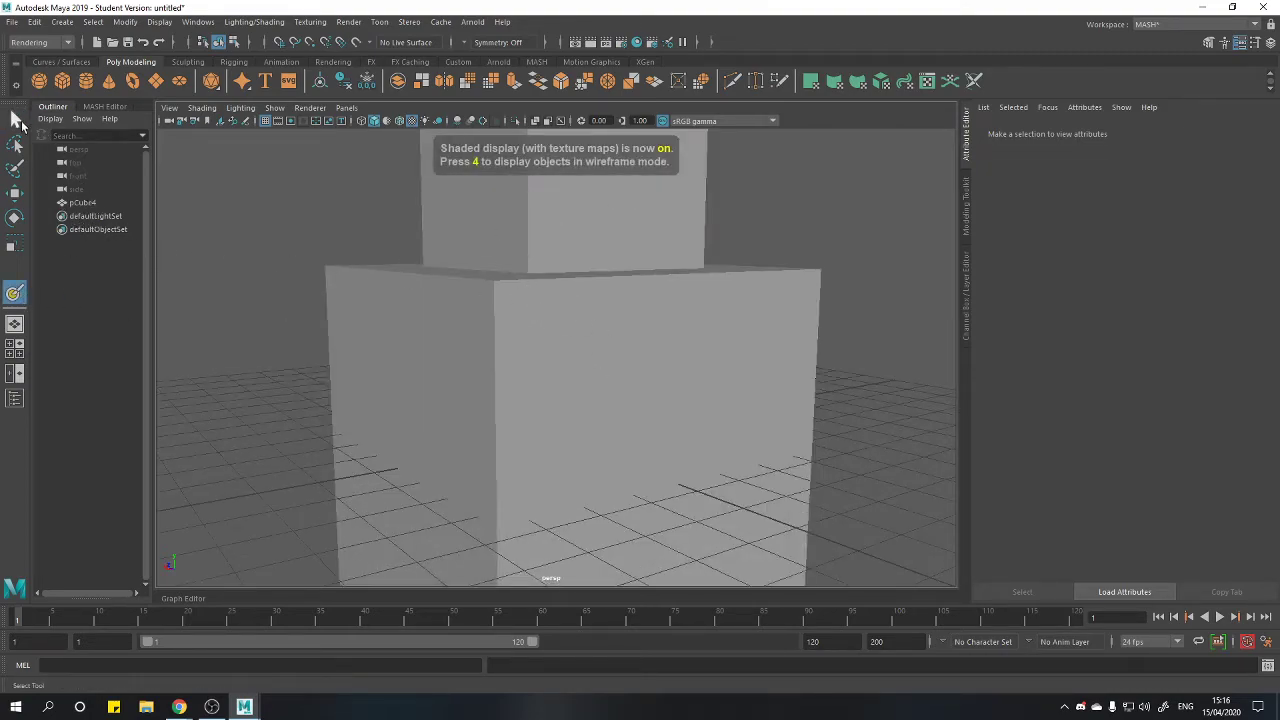
Reselect pCube4, restart the 3D Paint Tool and try to paint a stroke on the large lower cube
left_click(17, 120)
left_click(98, 204)
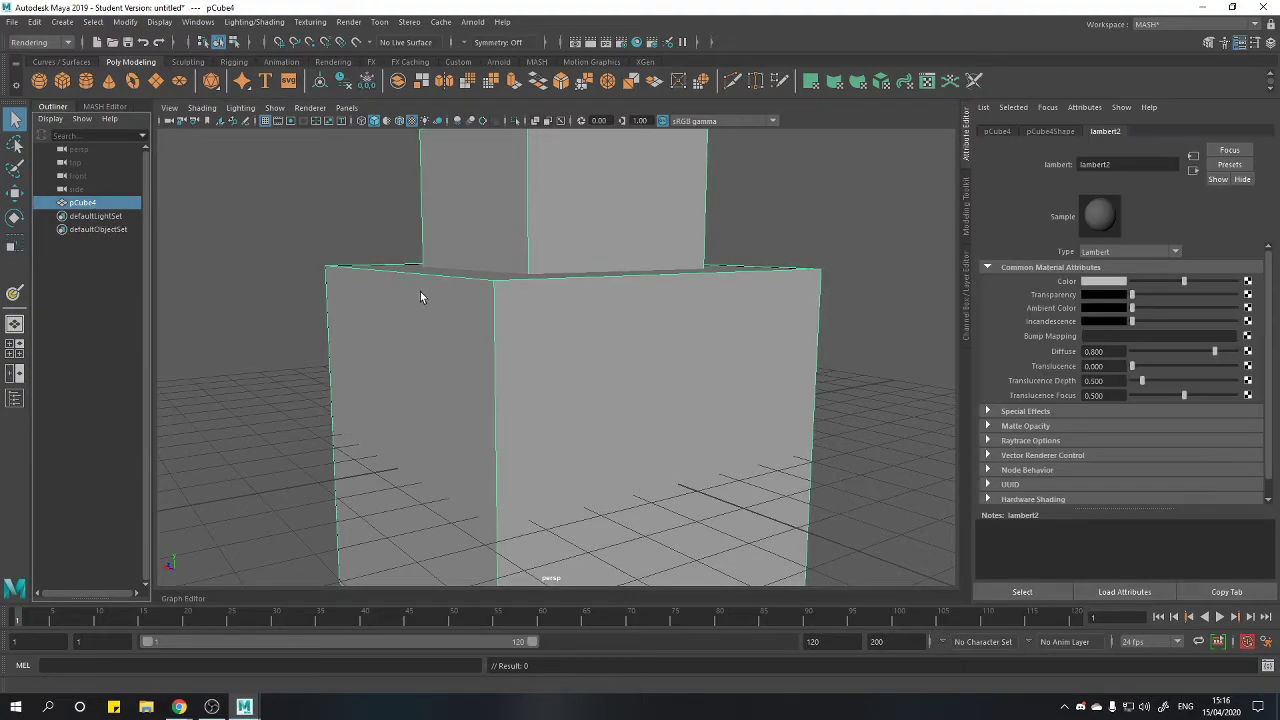
left_click(14, 292)
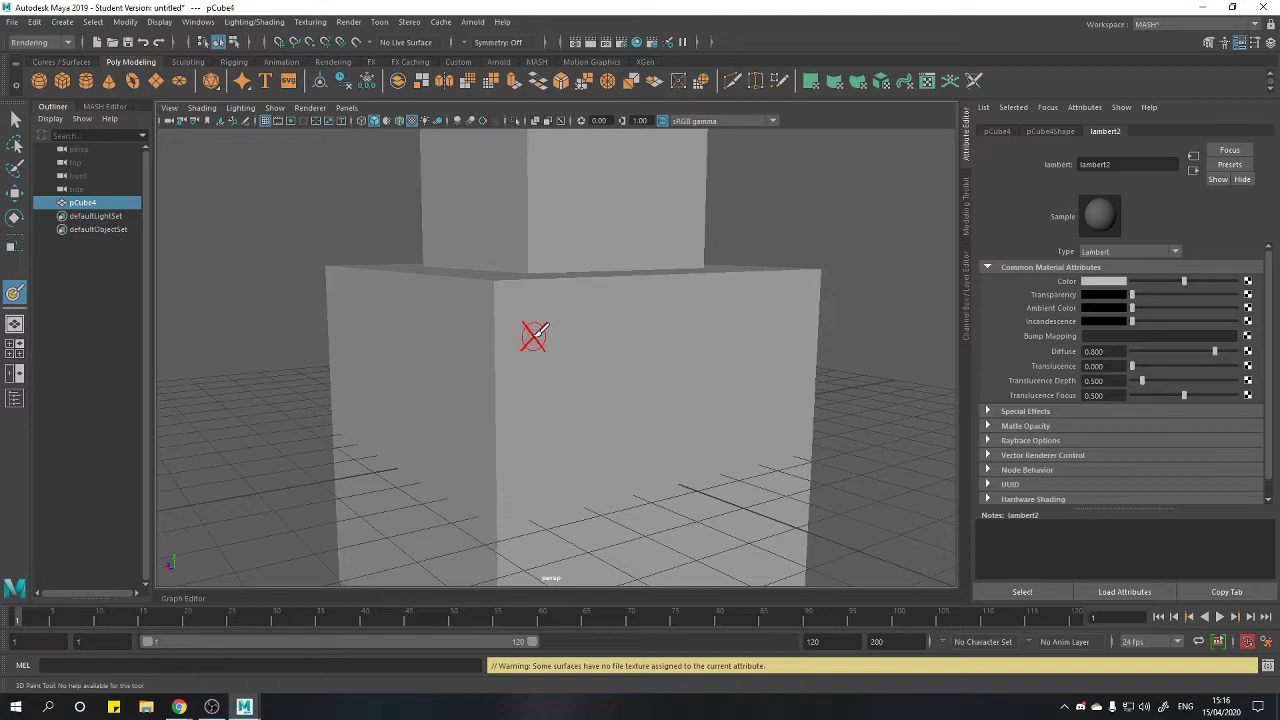
left_click_drag(533, 336, 586, 337)
left_click_drag(677, 330, 608, 352, "alt")
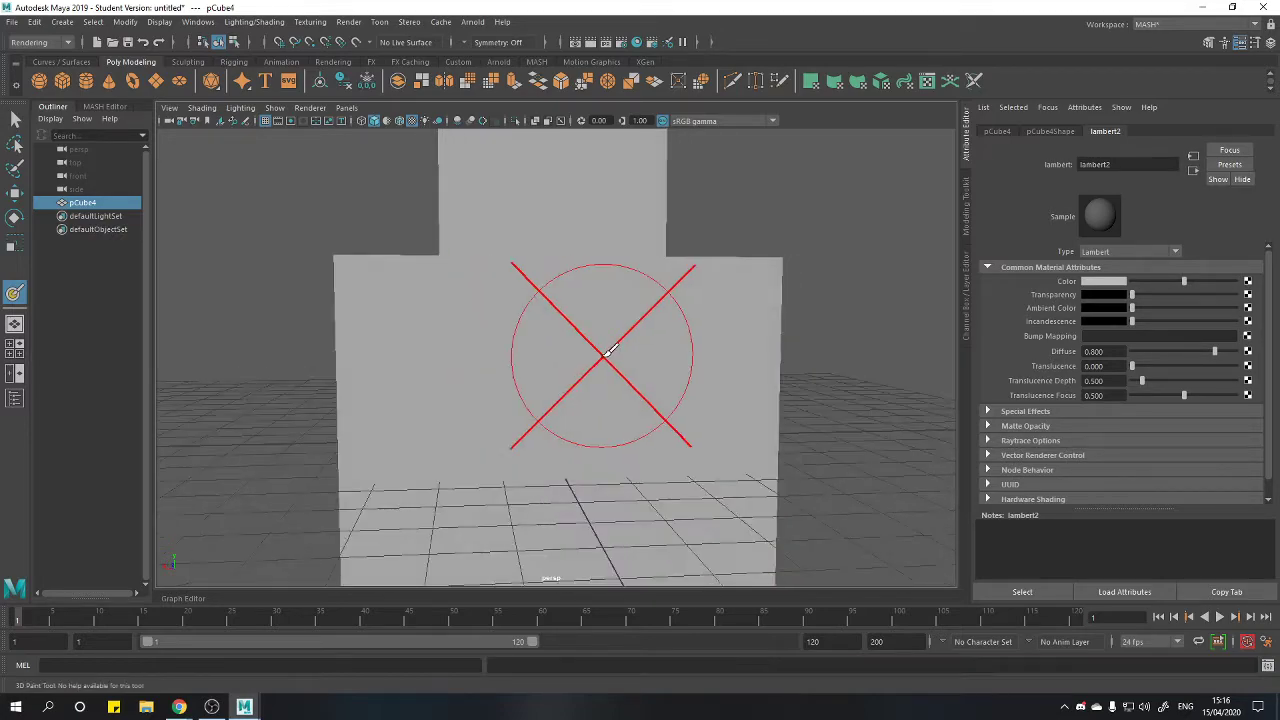
scroll(540, 358, "down", 5)
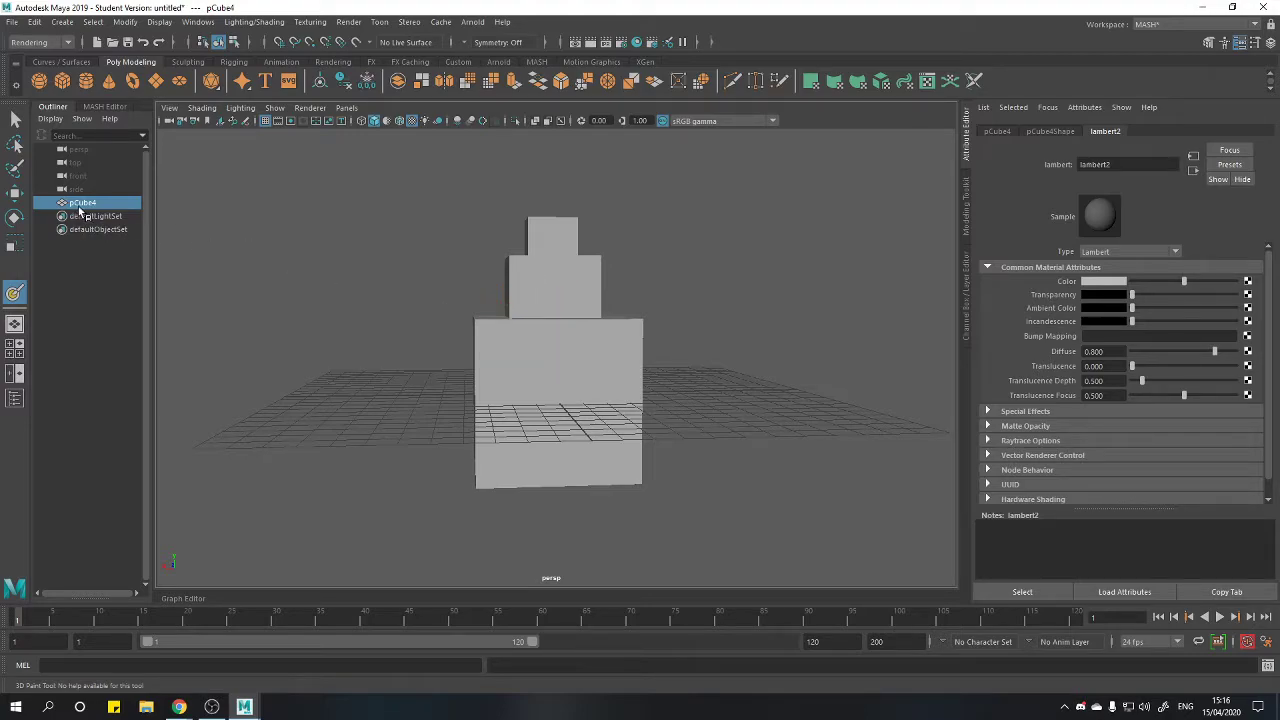
Open the 3D Paint Tool options and bring up the file texture assignment settings for the Color attribute
double_click(15, 292)
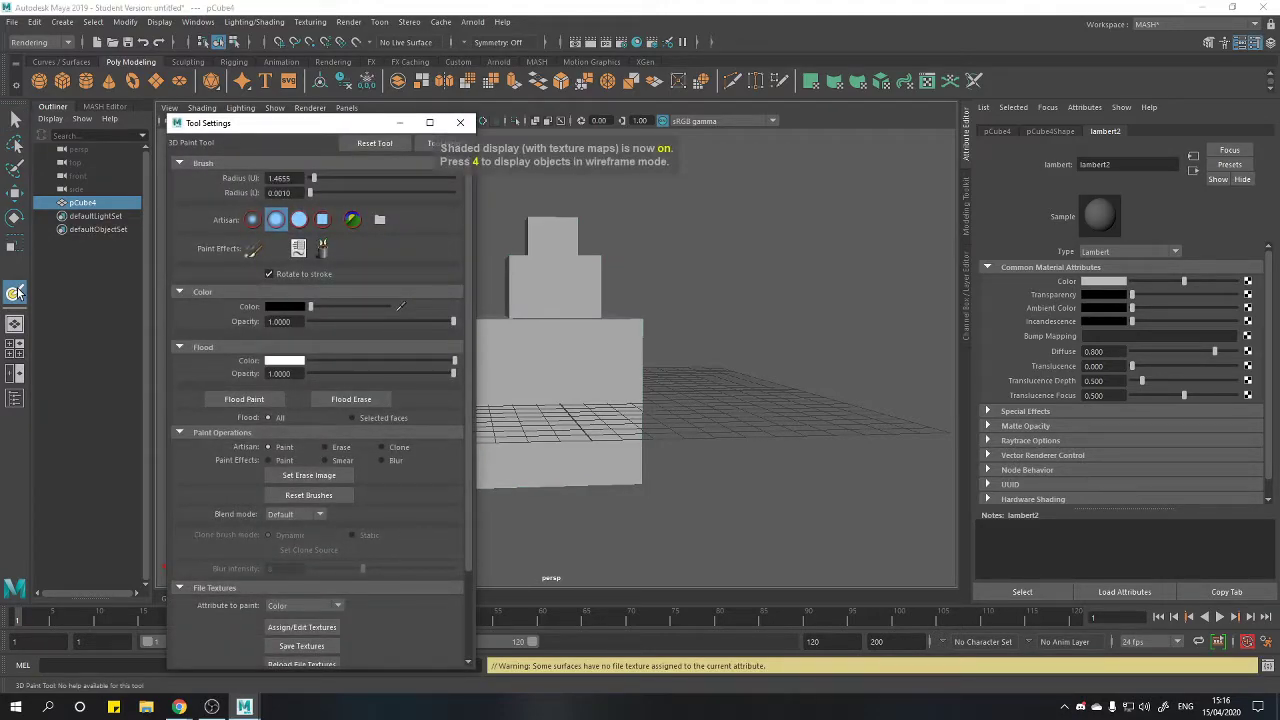
left_click(460, 122)
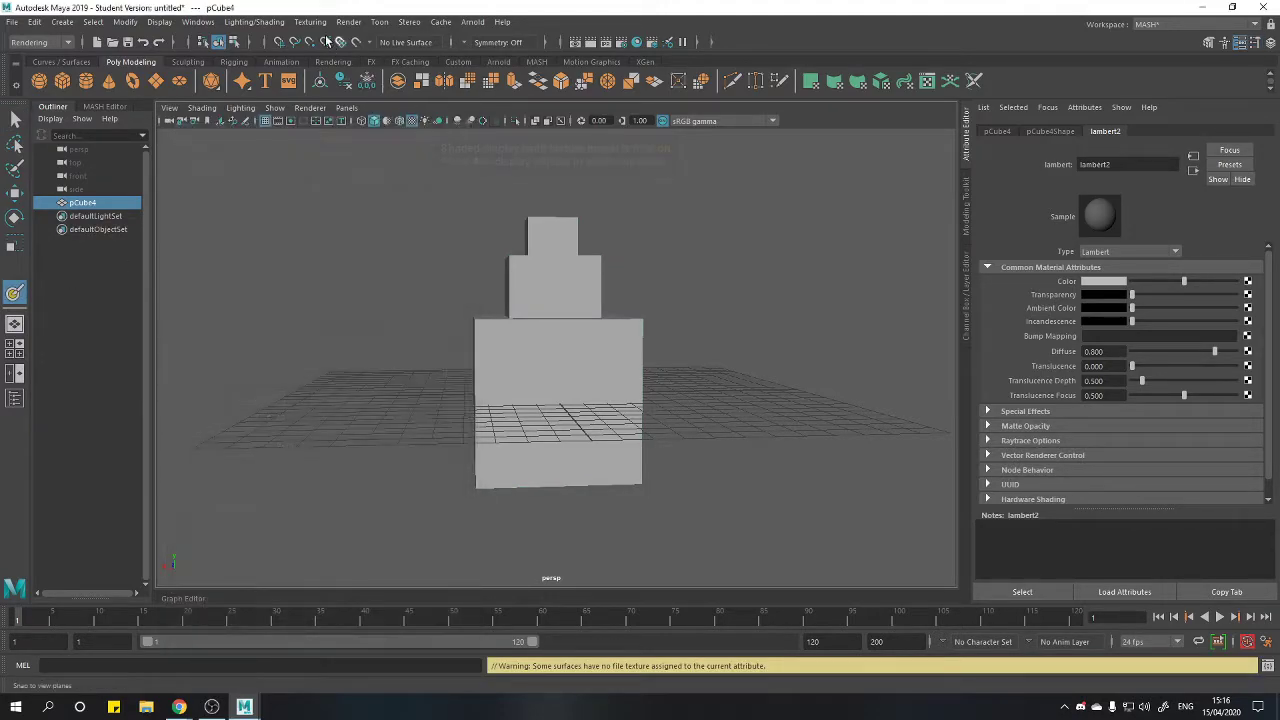
left_click(310, 21)
left_click(462, 56)
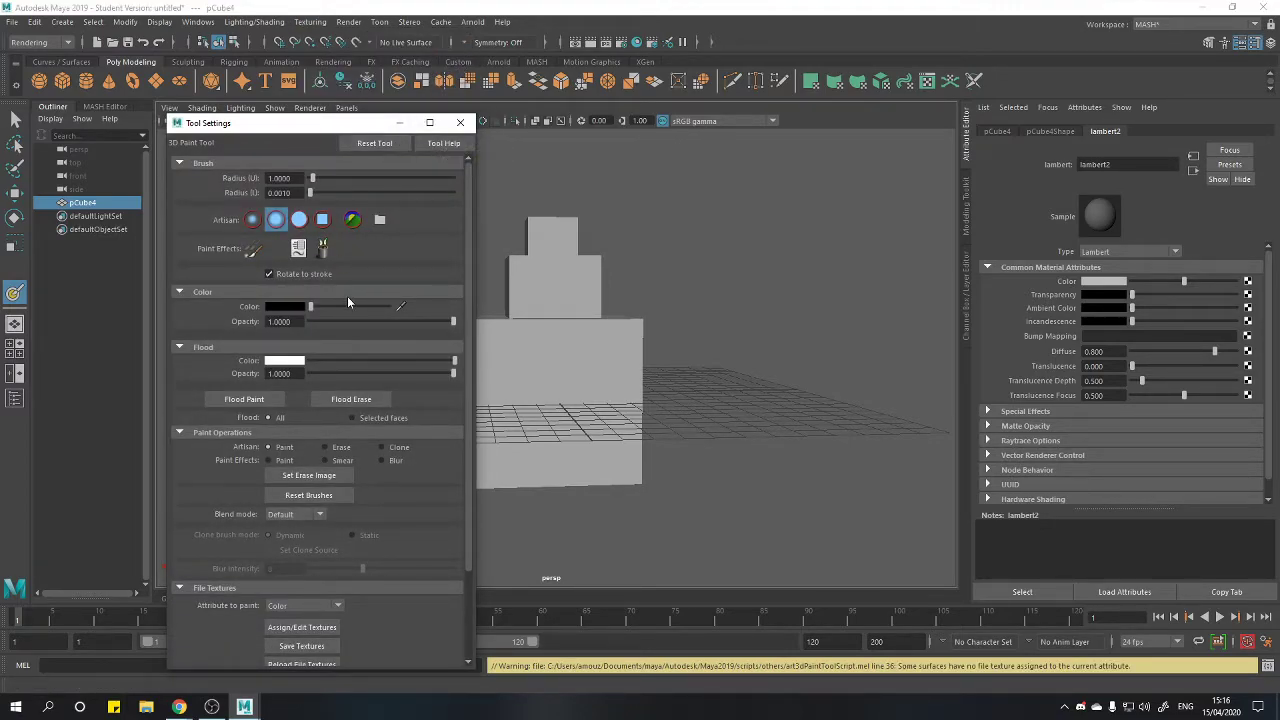
scroll(341, 340, "down", 2)
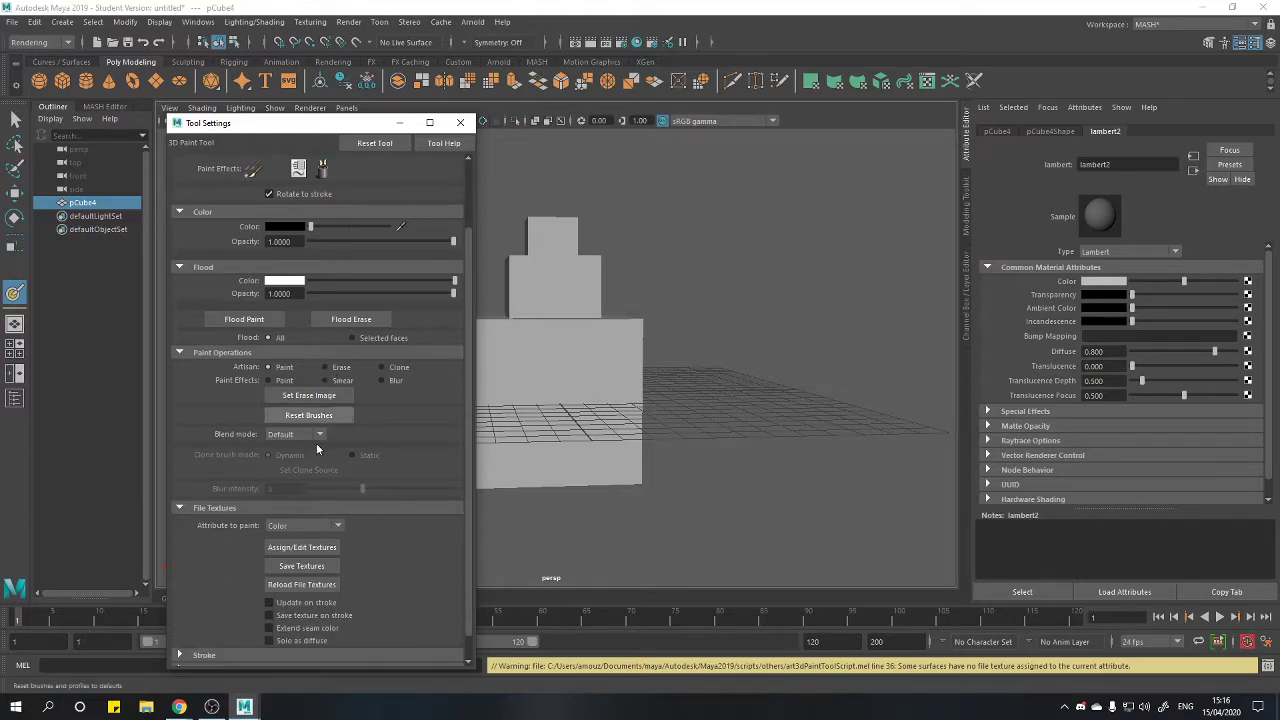
left_click(298, 548)
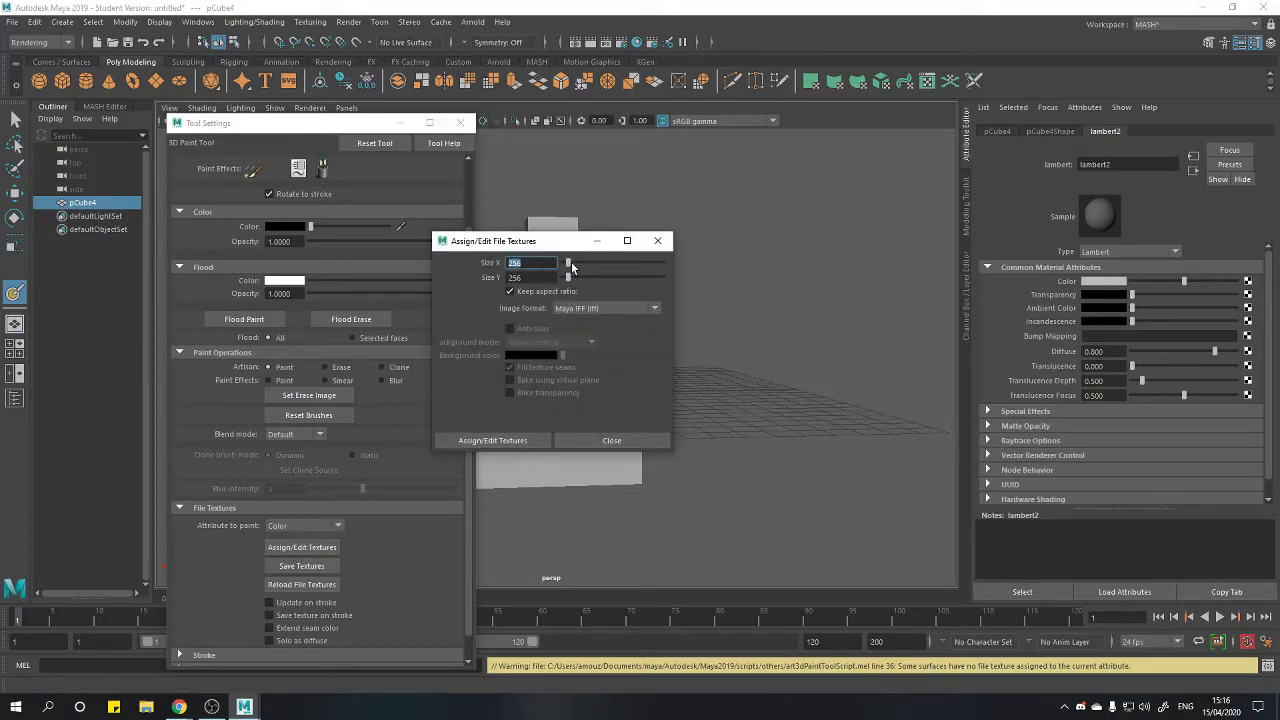
Enlarge the file texture size with the aspect ratio kept, assign the Maya IFF texture to the mesh and close the tool settings
left_click_drag(572, 266, 669, 268)
left_click_drag(659, 280, 613, 278)
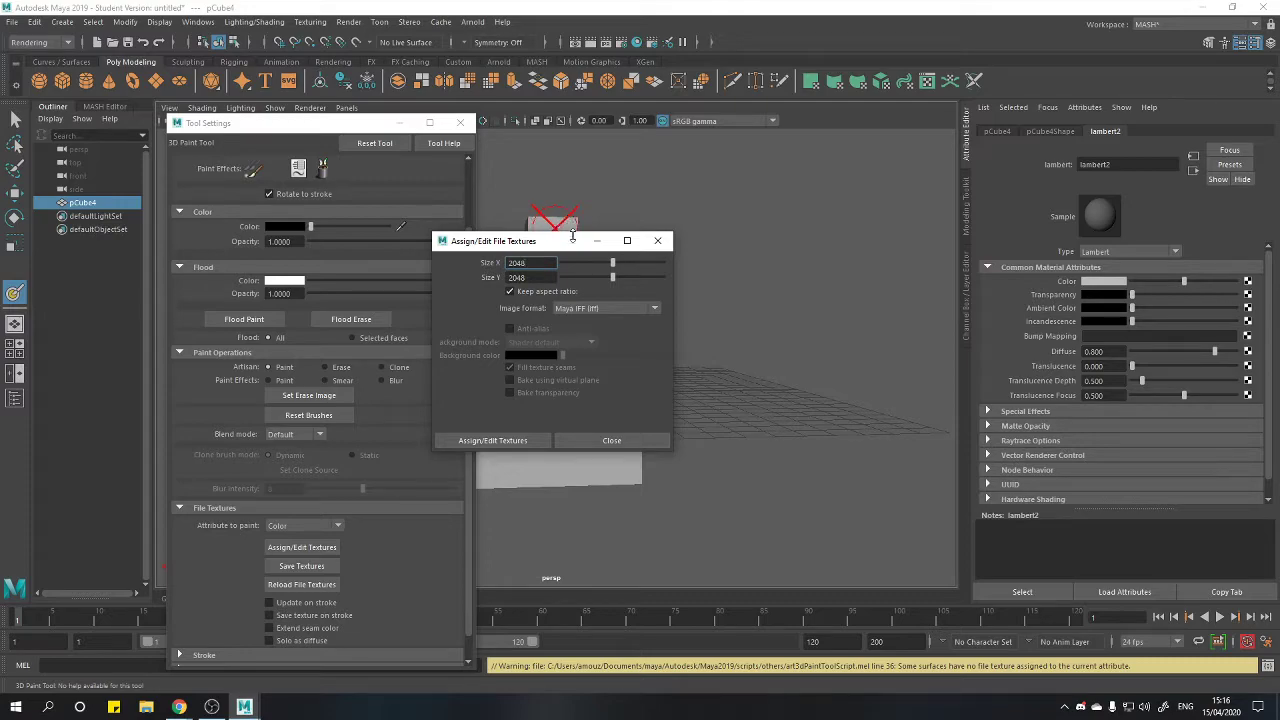
mouse_move(613, 268)
left_mouse_down()
mouse_move(593, 266)
mouse_move(605, 268)
left_mouse_up()
left_click_drag(617, 265, 588, 265)
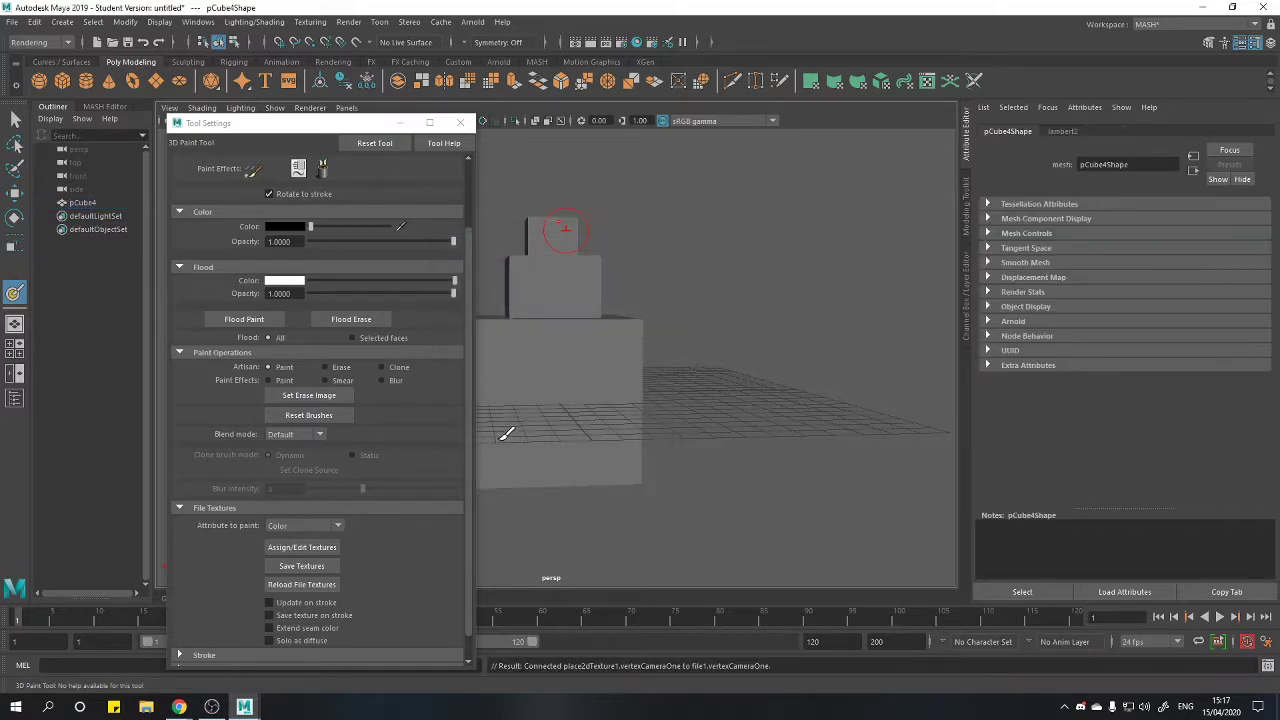
left_click(460, 122)
Flood the whole mesh with white paint at full opacity and close the tool settings
scroll(565, 251, "up", 5)
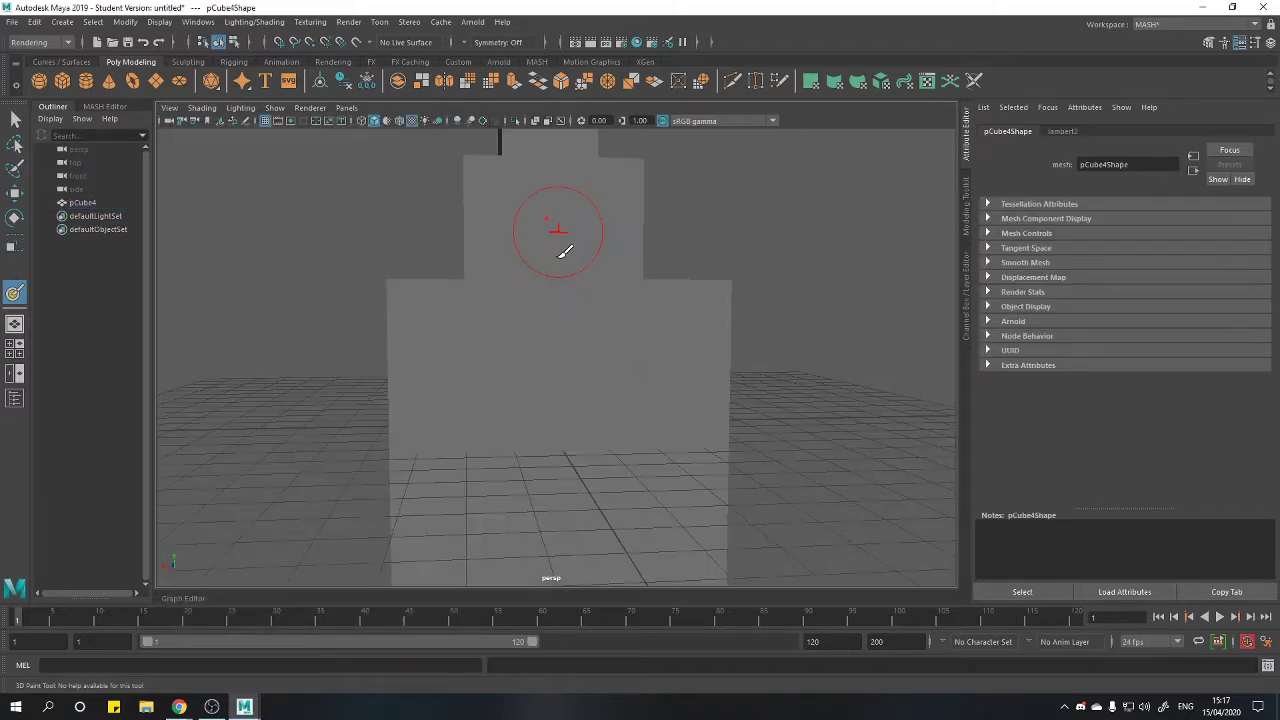
scroll(565, 251, "down", 4)
left_click_drag(566, 306, 586, 300, "alt")
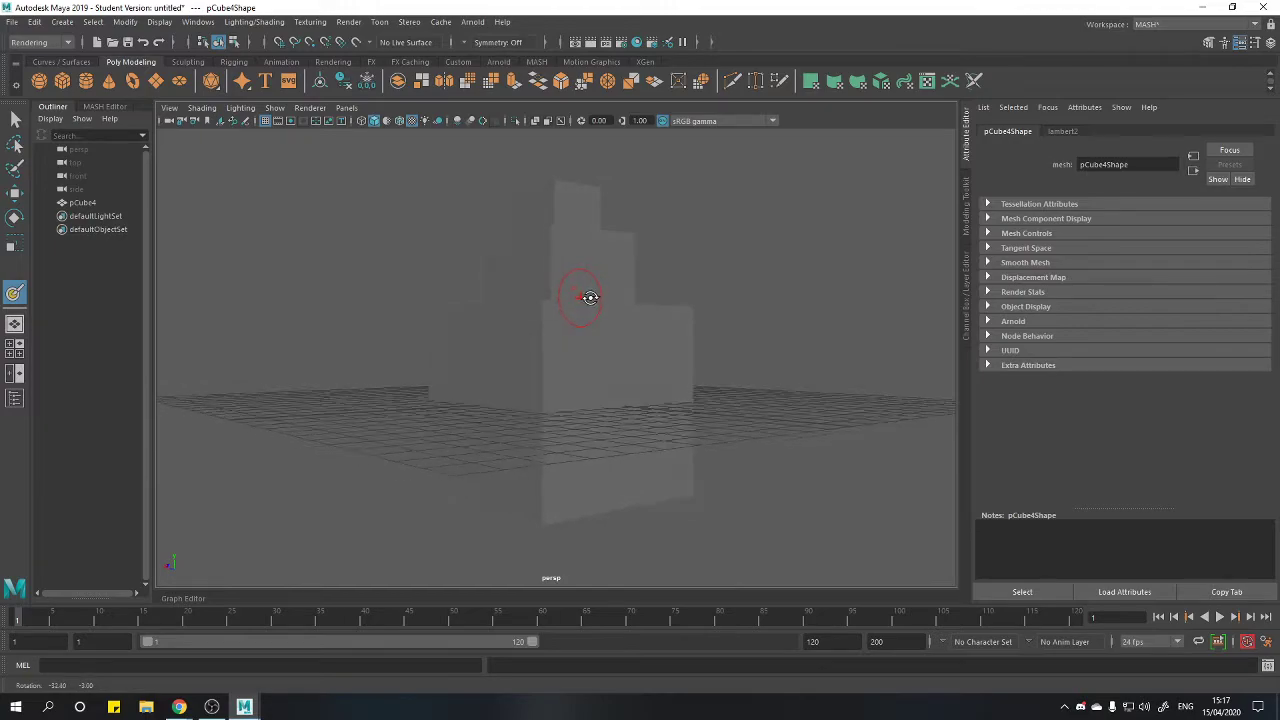
double_click(16, 292)
left_click(244, 399)
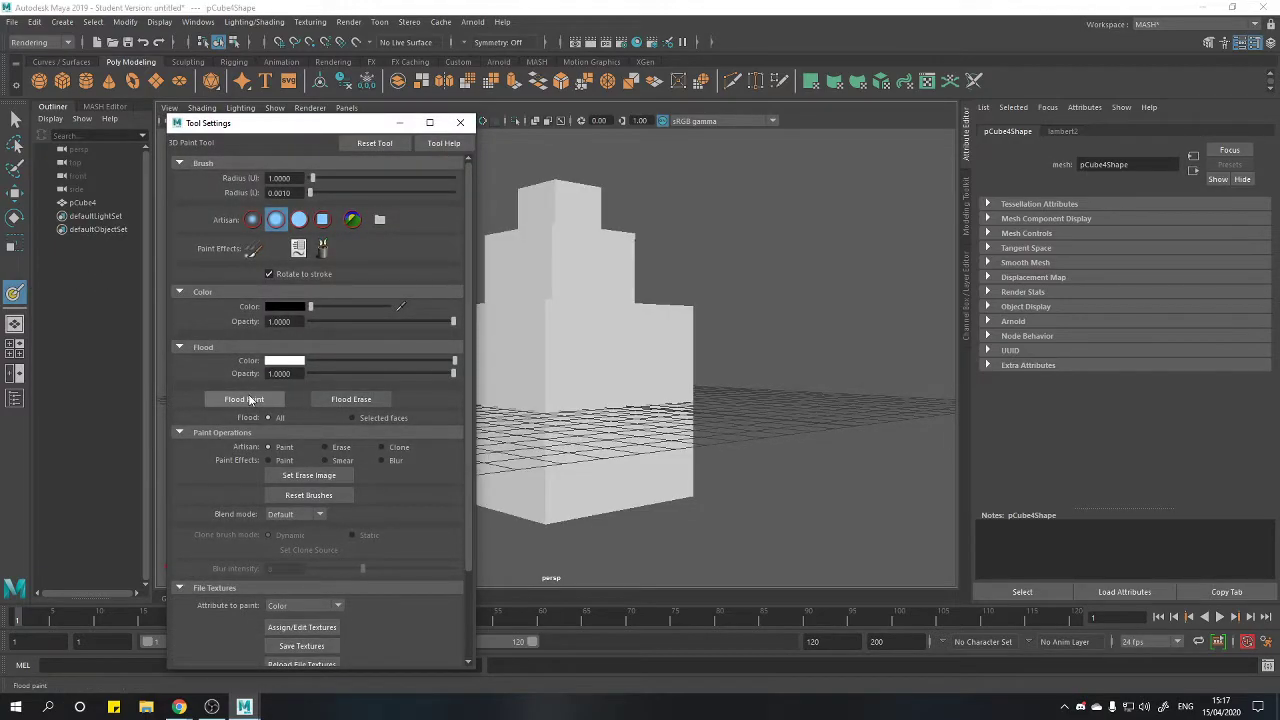
left_click(460, 122)
Paint a black ring on one side of the bottom cube and a black S-shaped curve on another side with a small brush
left_click_drag(623, 297, 529, 320, "alt")
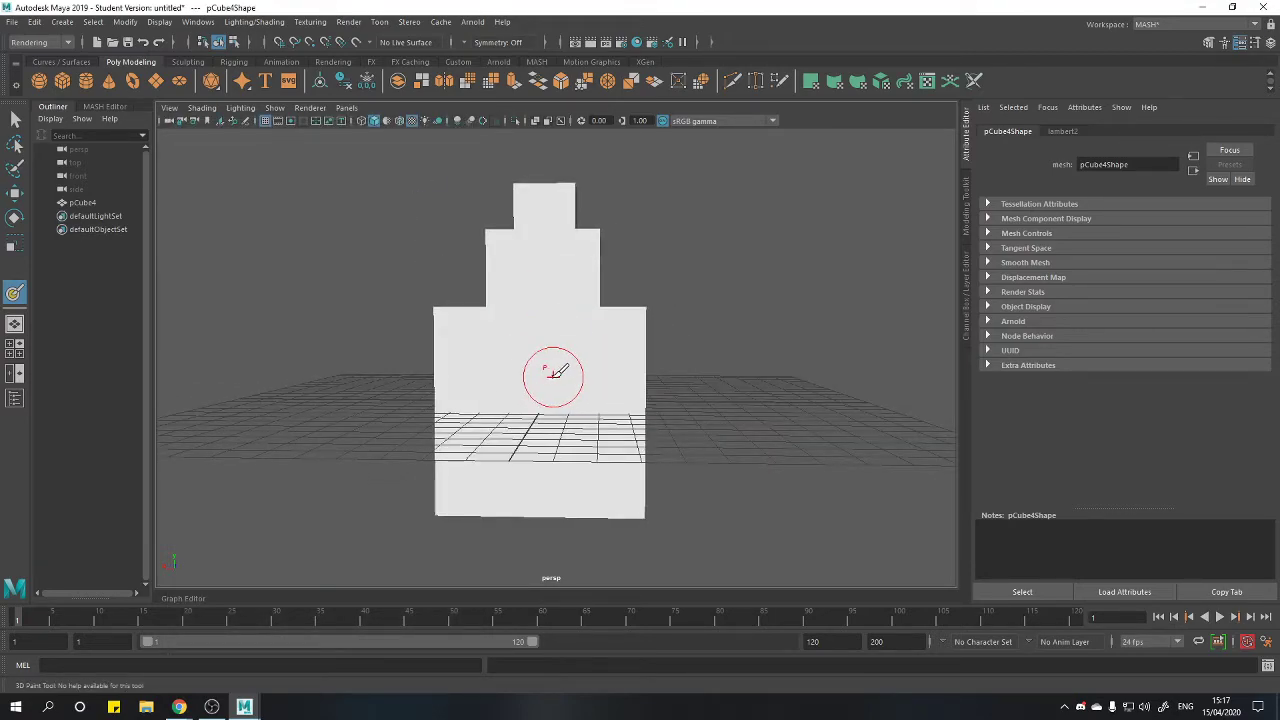
mouse_move(550, 376)
left_mouse_down()
mouse_move(543, 362)
mouse_move(525, 366)
left_mouse_up()
mouse_move(543, 340)
left_mouse_down()
mouse_move(506, 357)
mouse_move(503, 386)
mouse_move(550, 405)
mouse_move(578, 366)
mouse_move(560, 340)
left_mouse_up()
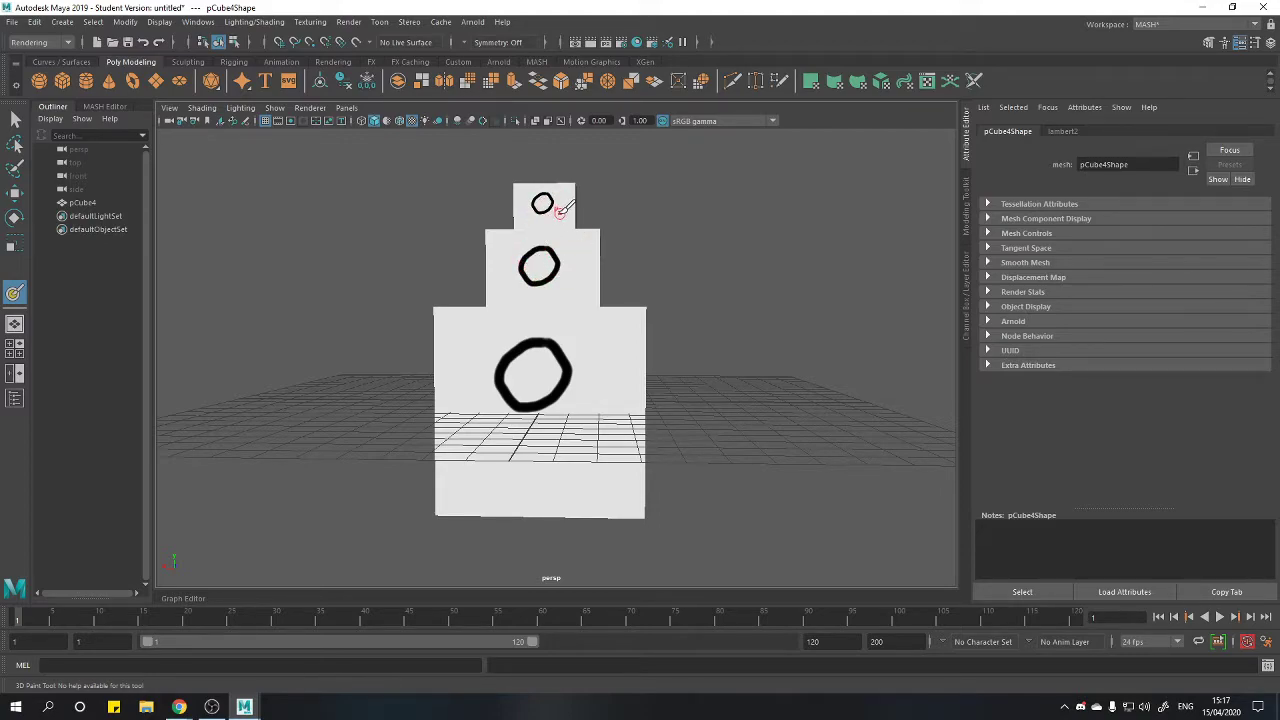
mouse_move(486, 357)
left_mouse_down("alt")
mouse_move(566, 371)
mouse_move(452, 380)
mouse_move(496, 432)
mouse_move(505, 482)
mouse_move(468, 484)
mouse_move(566, 394)
left_mouse_up("alt")
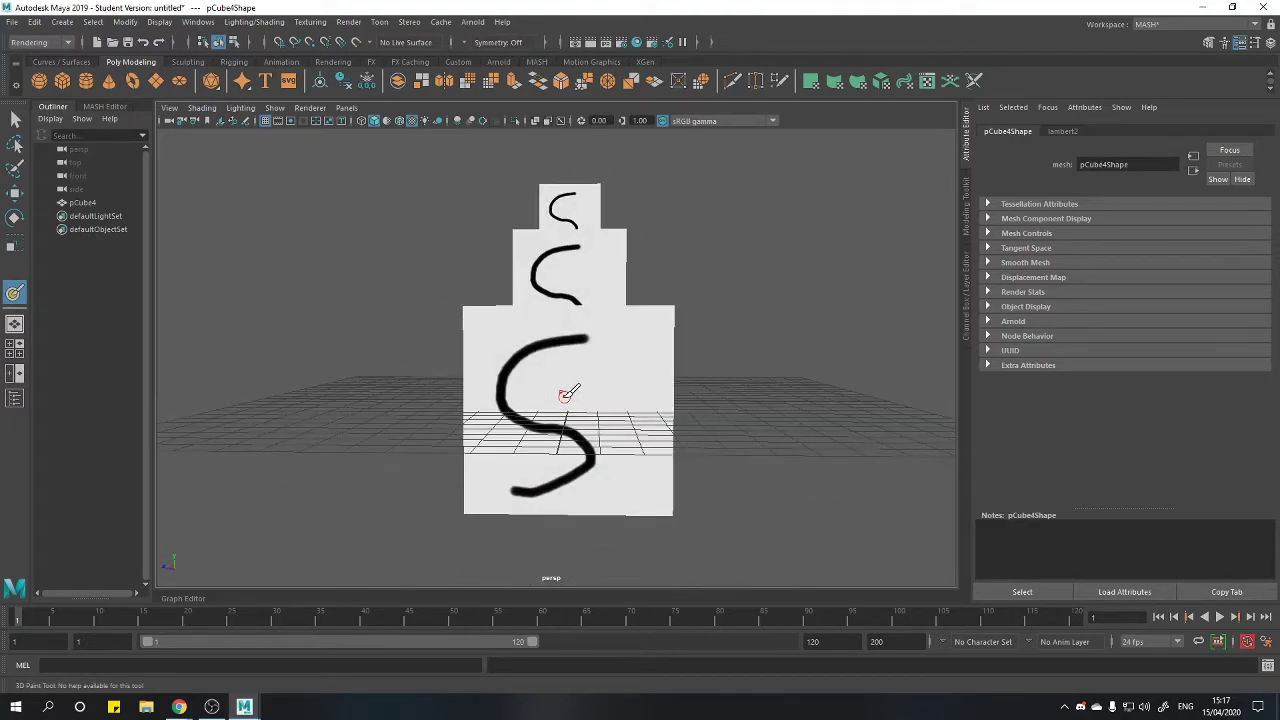
left_click_drag(471, 396, 514, 405, "alt")
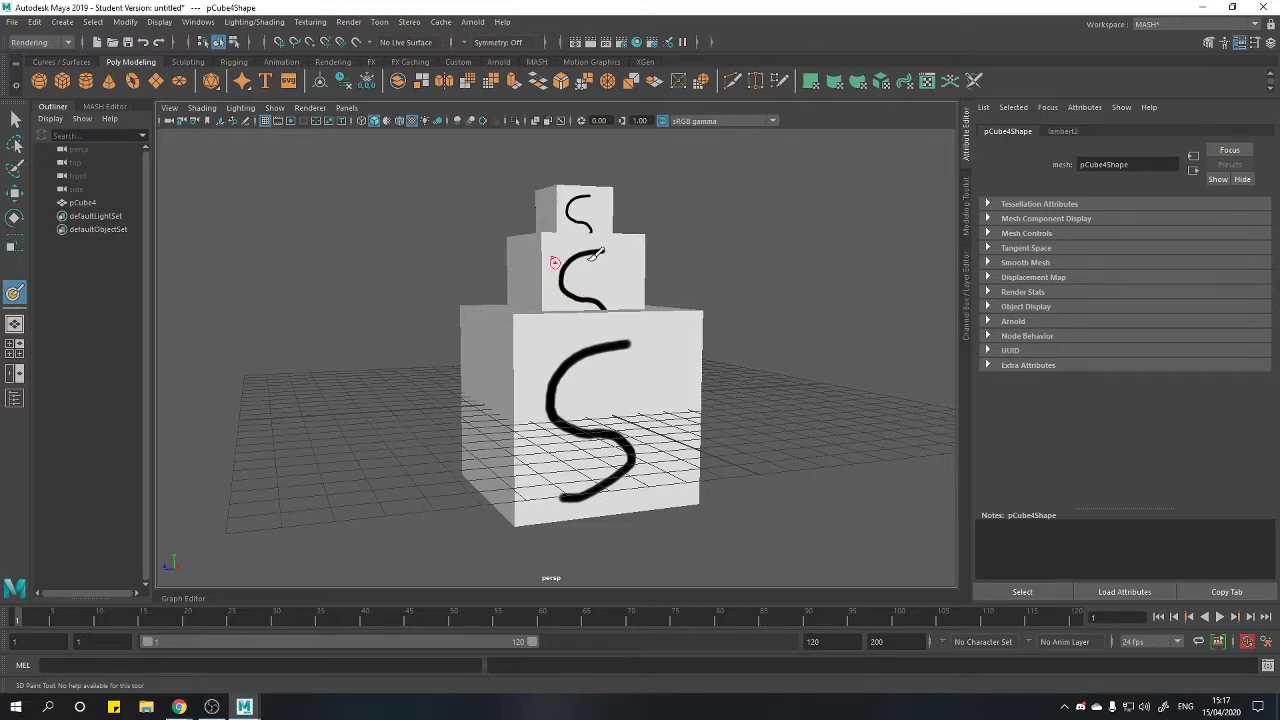
Pick red as the paint color and paint over the side with the S curve using a brush radius of about 4.58
double_click(14, 292)
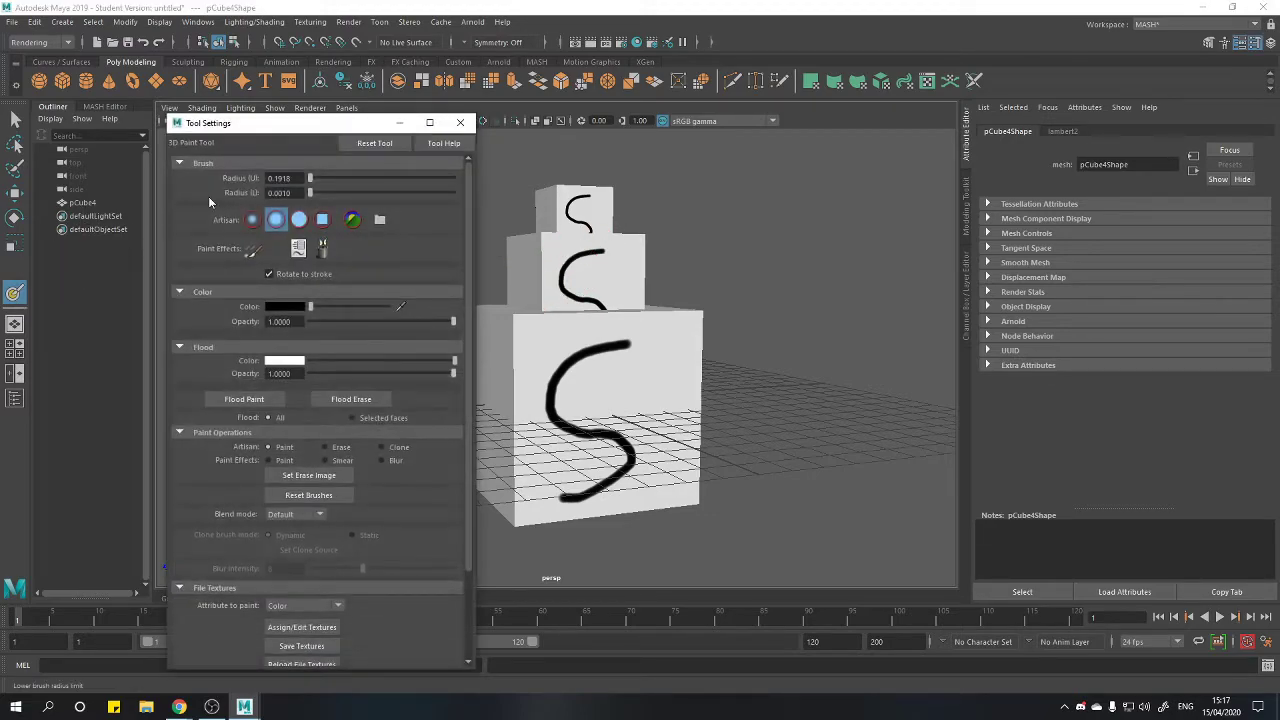
left_click(289, 306)
left_click(513, 210)
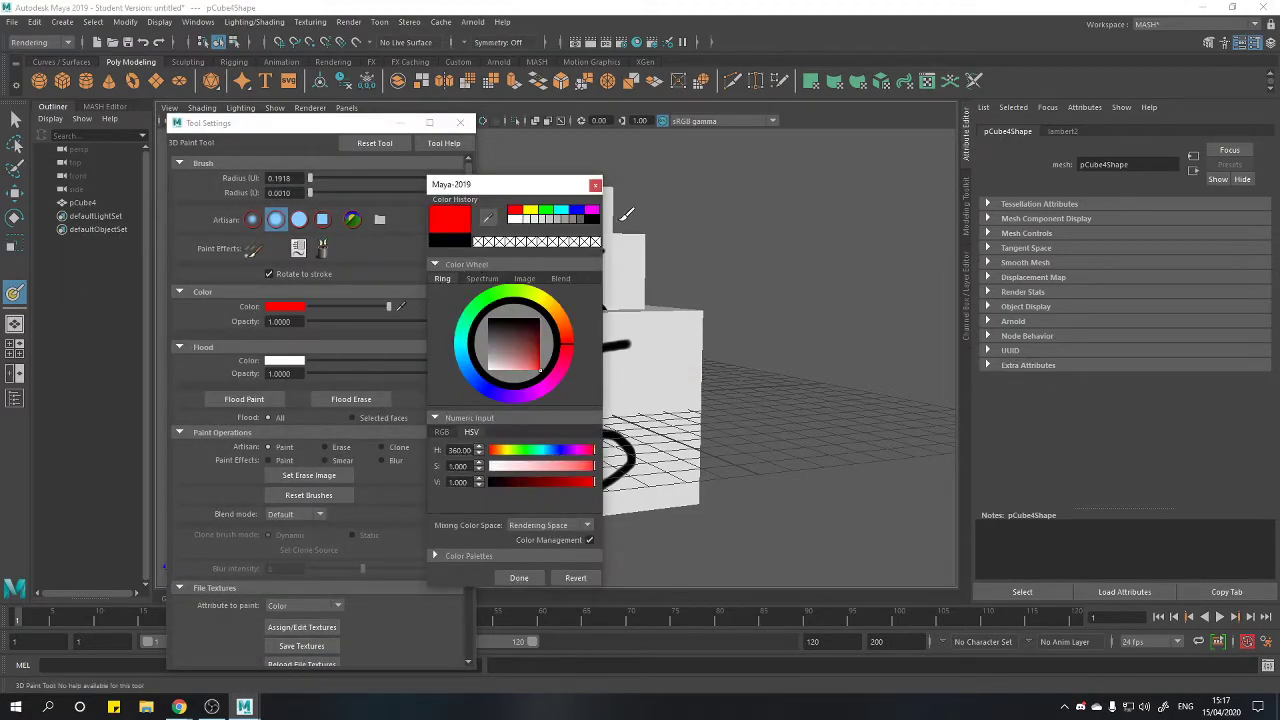
left_click(597, 187)
mouse_move(640, 329)
left_mouse_down()
mouse_move(749, 434)
mouse_move(600, 380)
left_mouse_up()
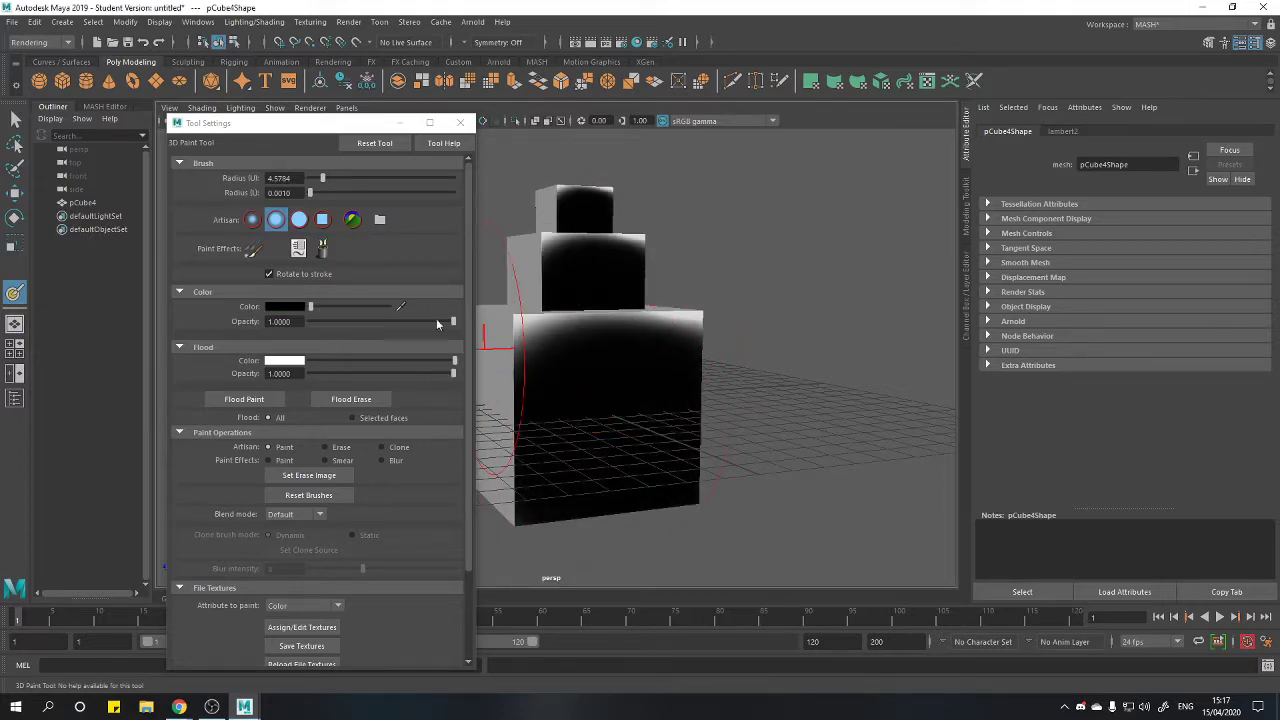
Repaint the blackened side and part of its neighbour in red, and cover the blackened side with yellow
left_click(279, 307)
left_click(228, 270)
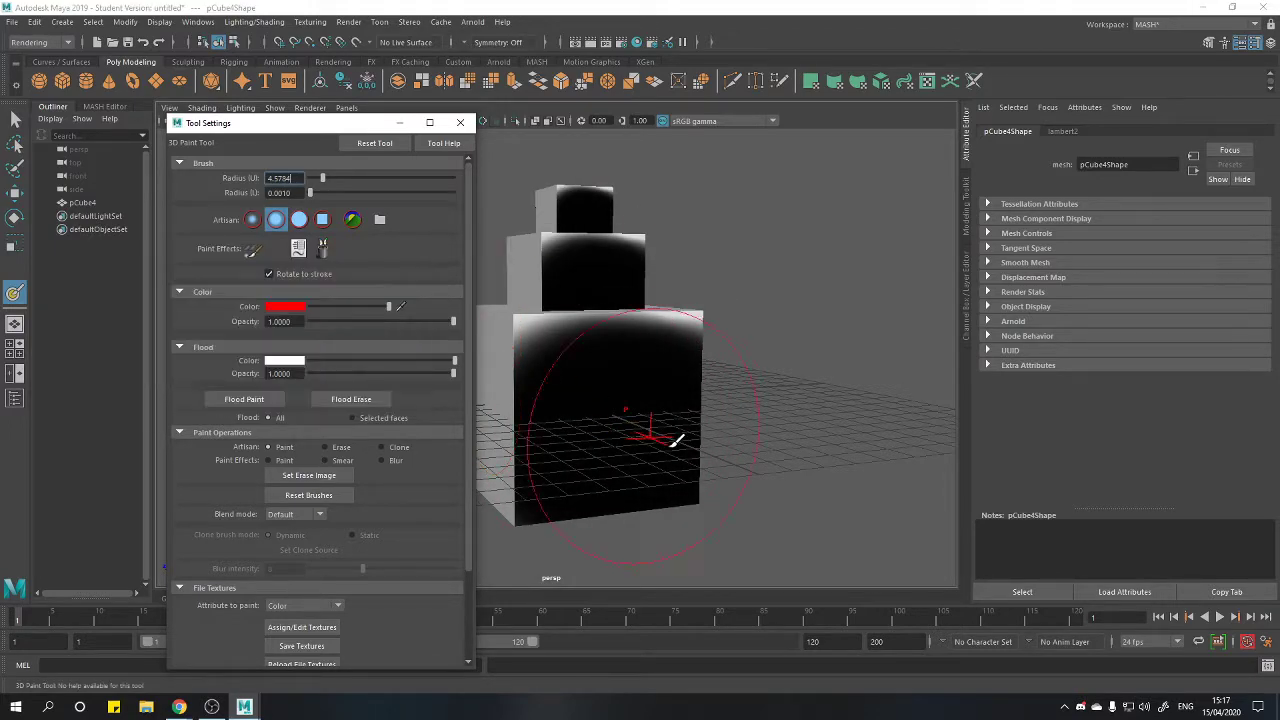
mouse_move(671, 437)
left_mouse_down()
mouse_move(560, 403)
mouse_move(589, 363)
mouse_move(591, 265)
left_mouse_up()
left_click(285, 307)
left_click(233, 268)
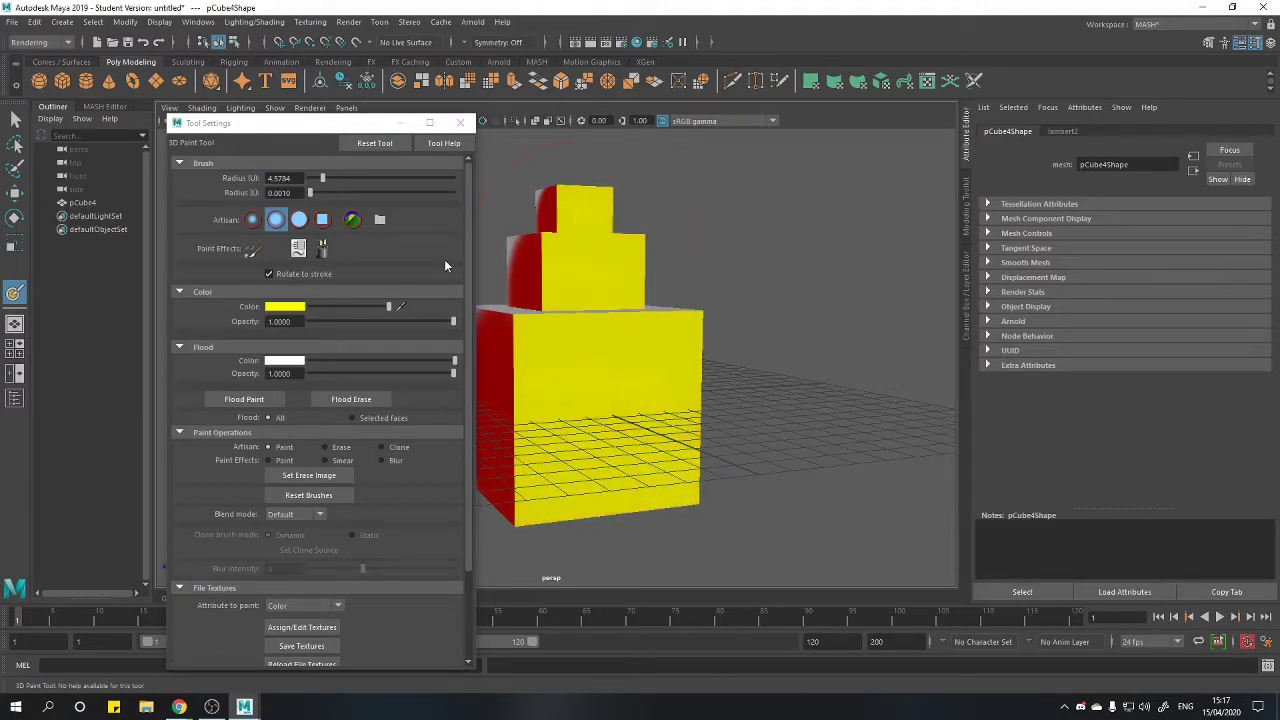
Set the paint color to green, paint over the yellow side and close the tool settings
left_click(281, 307)
left_click(258, 272)
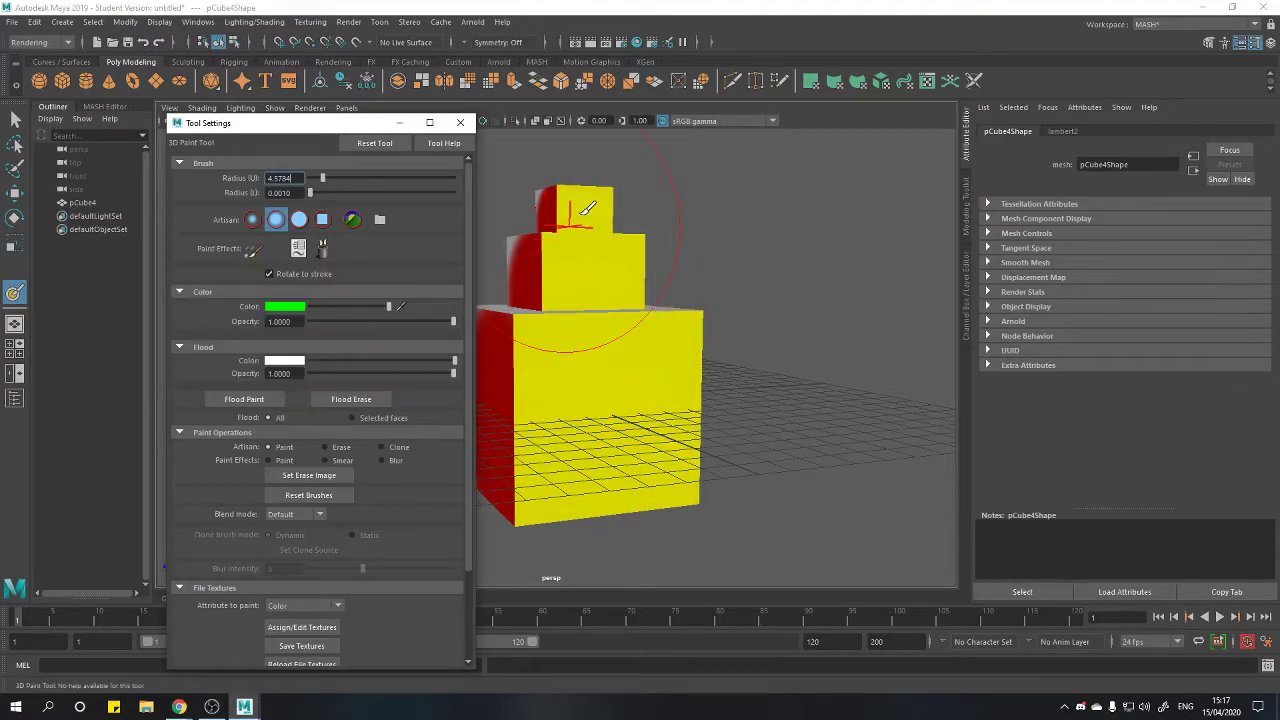
mouse_move(591, 222)
left_mouse_down()
mouse_move(623, 196)
mouse_move(657, 251)
mouse_move(669, 249)
mouse_move(640, 265)
left_mouse_up()
left_click(460, 123)
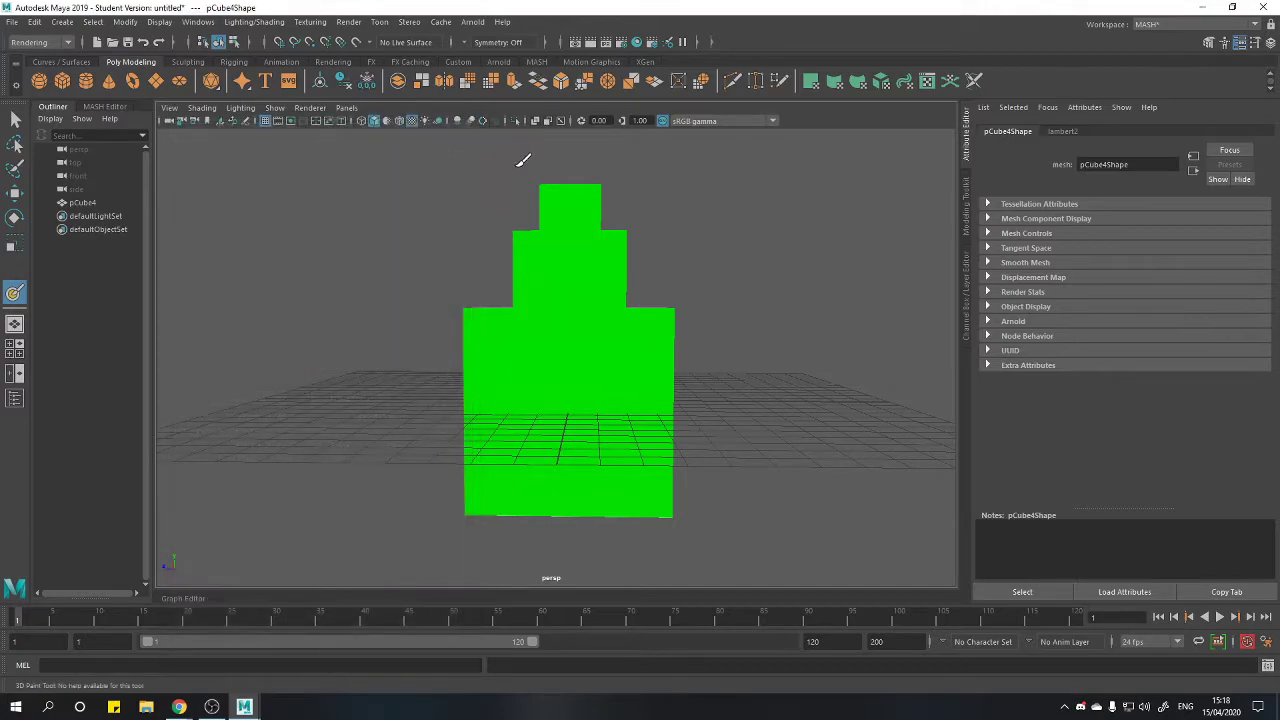
Leave the 3D Paint Tool for the Select Tool and change to the Modeling menu set
key("q")
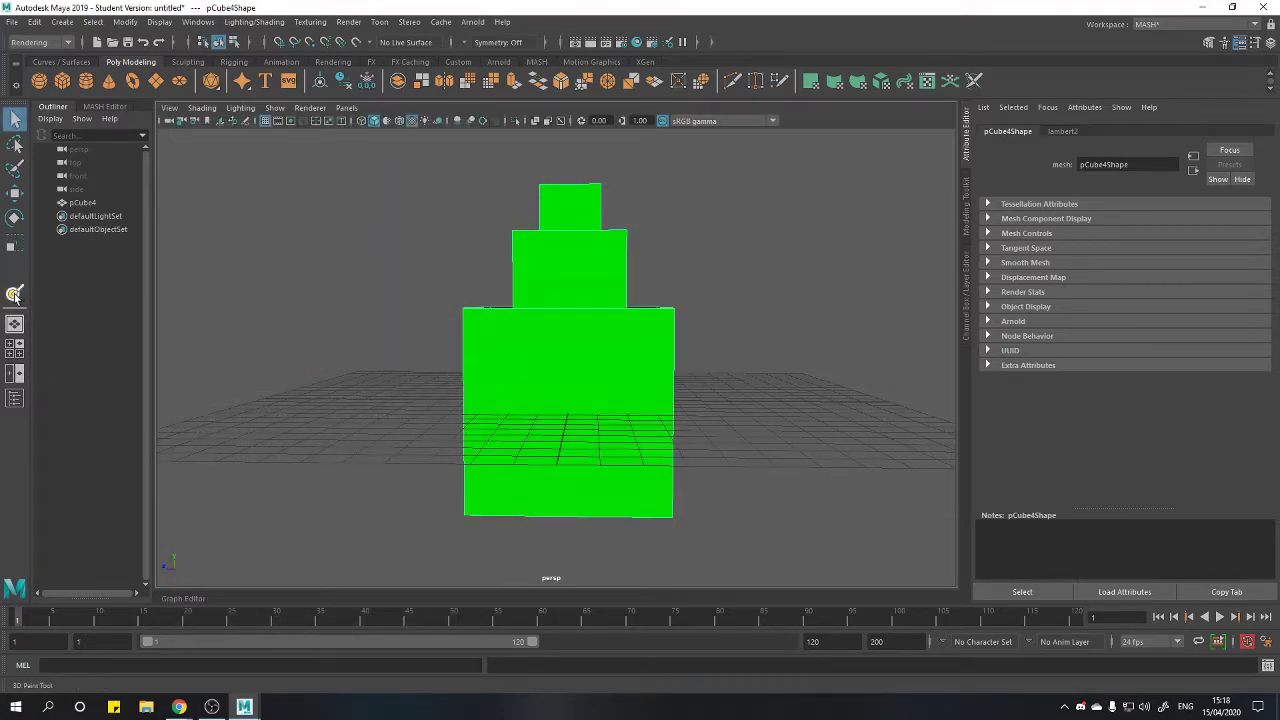
left_click(54, 46)
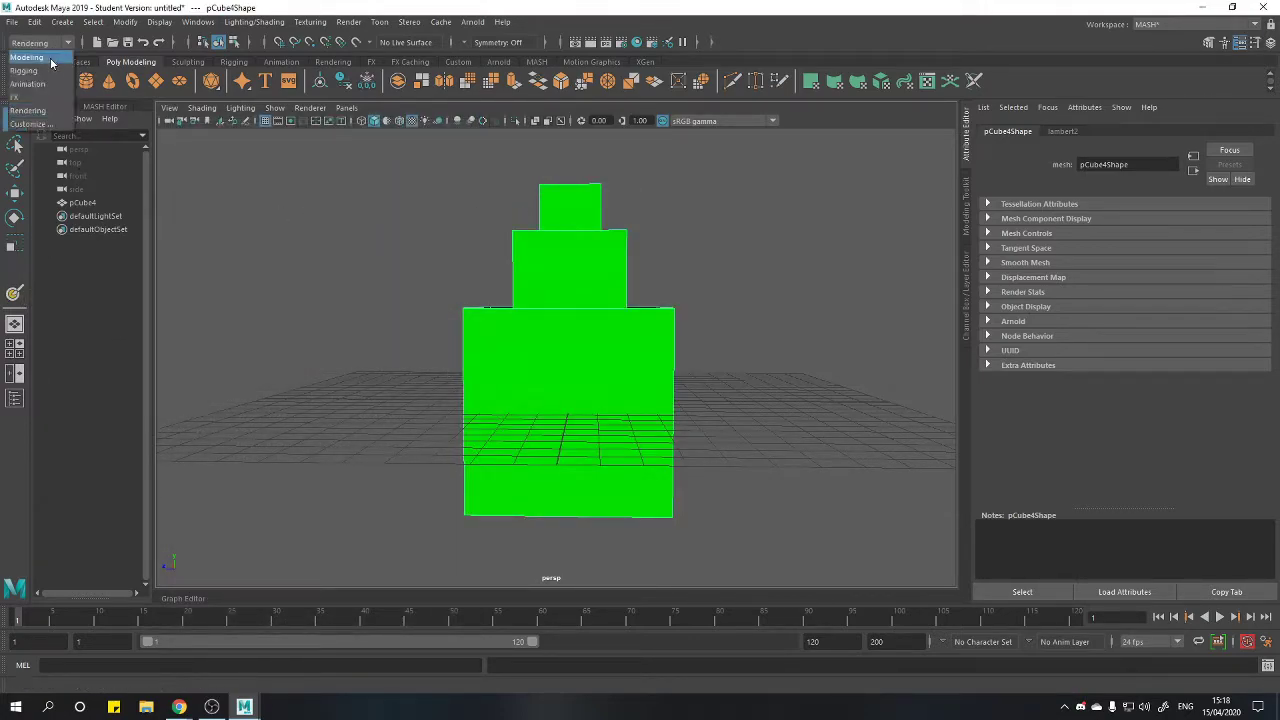
left_click(52, 60)
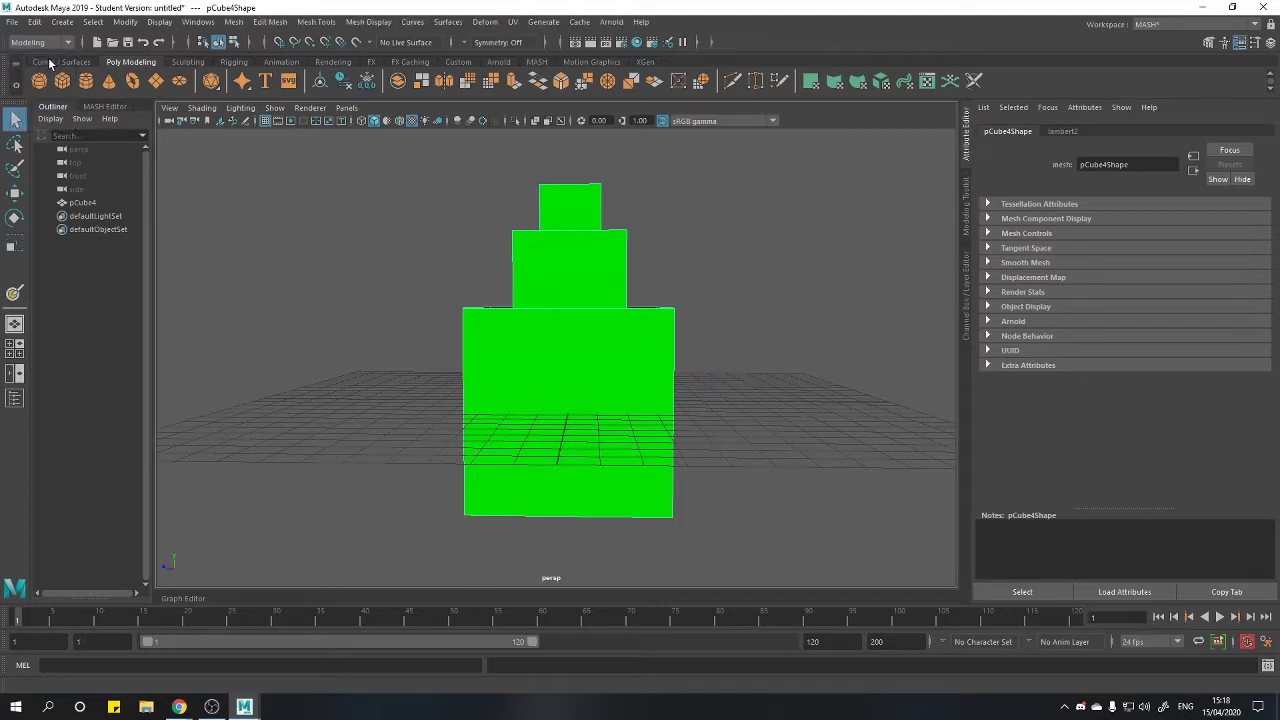
Reset the automatic UV mapping options and apply the six-plane projection to the painted mesh
left_click(514, 23)
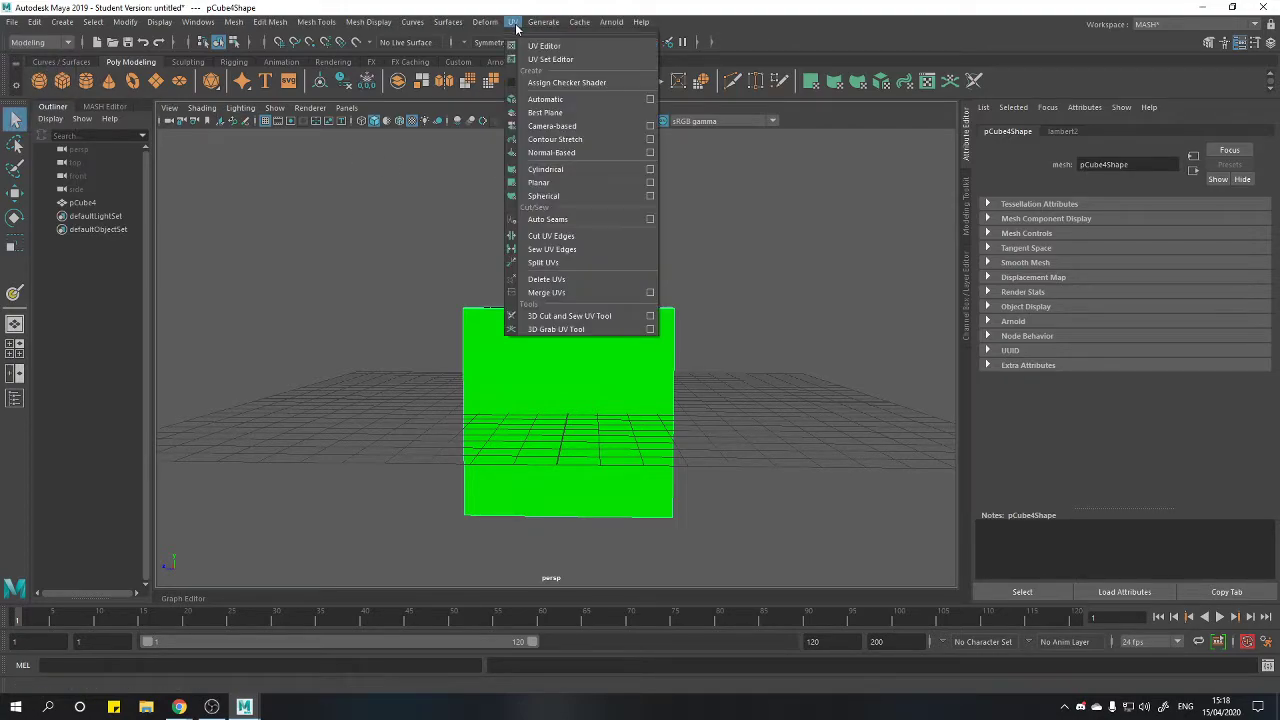
left_click(650, 99)
left_click(50, 297)
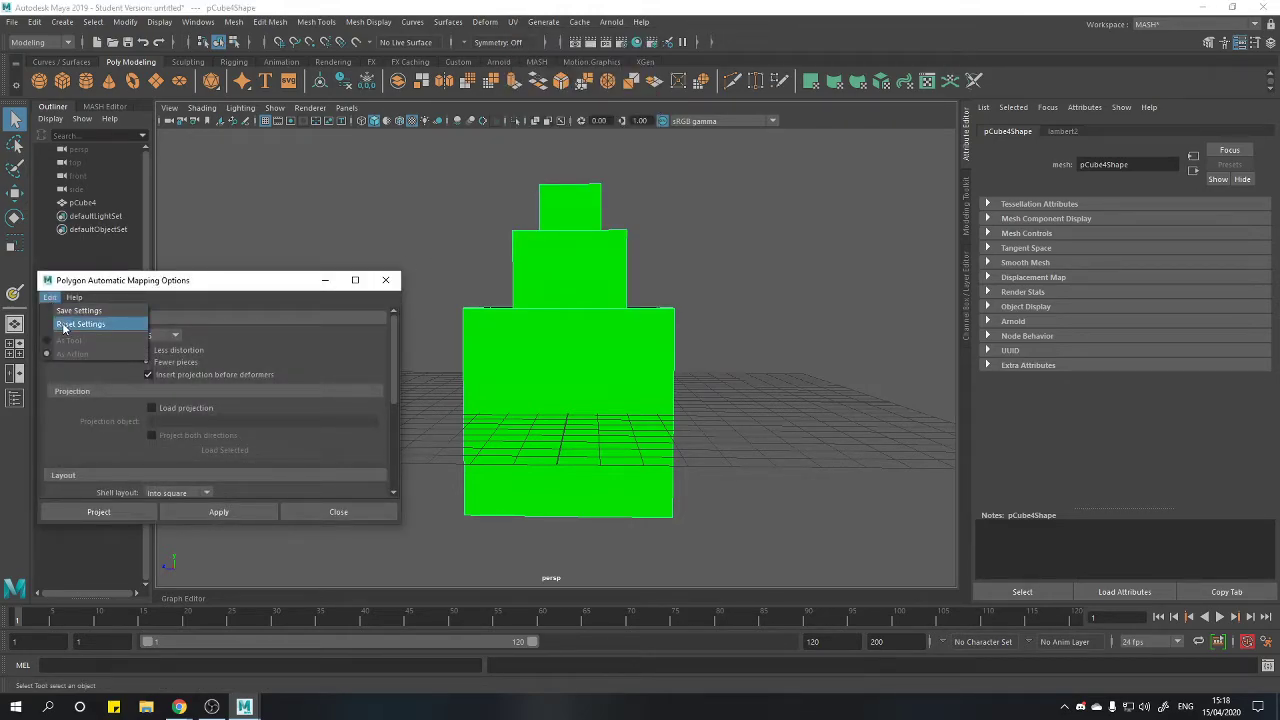
left_click(80, 324)
left_click(226, 512)
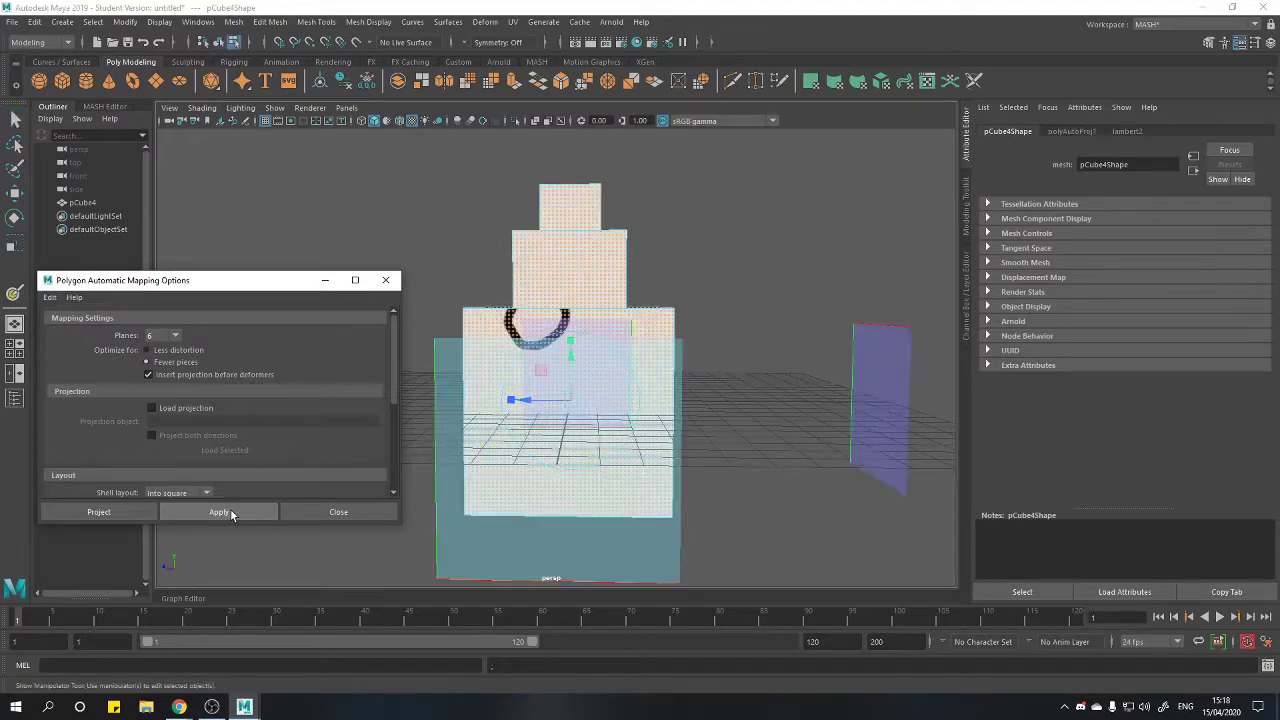
Undo the last action, close the automatic mapping options, clear the selection and return the mesh to Object Mode
scroll(645, 320, "down", 5)
left_click_drag(645, 320, 522, 318, "alt")
key("ctrl+z")
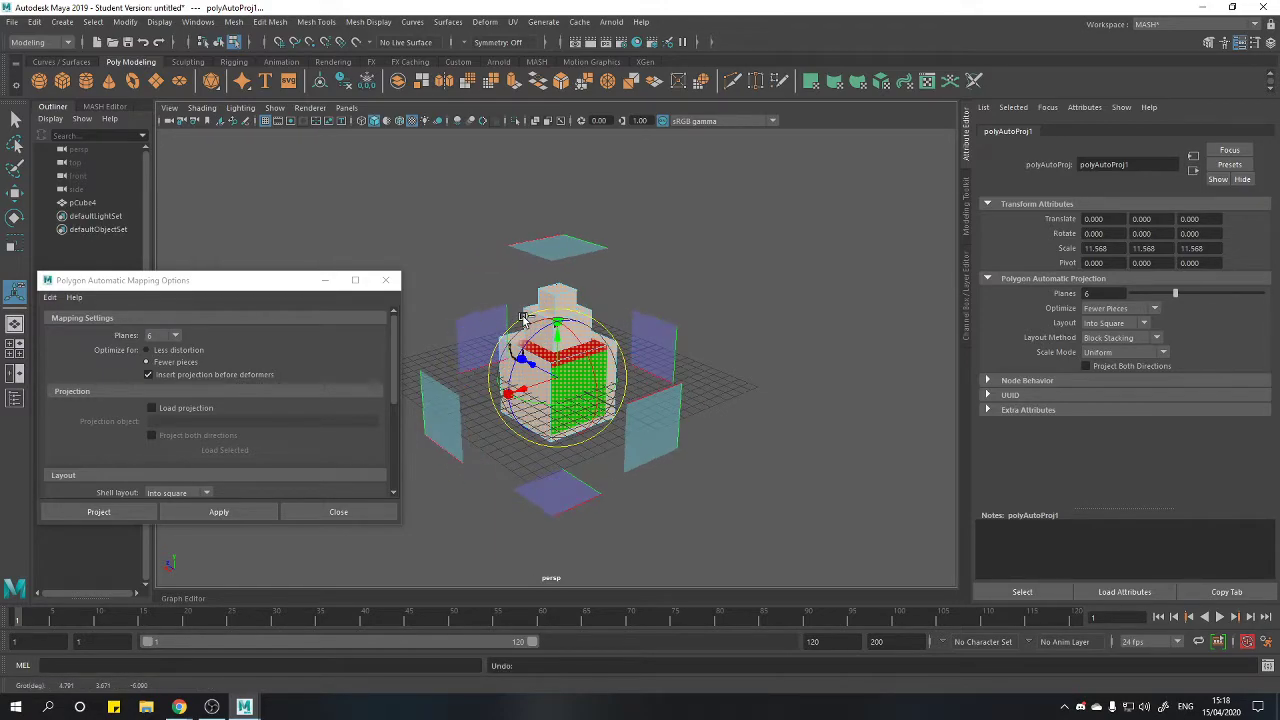
left_click(385, 280)
left_click(433, 233)
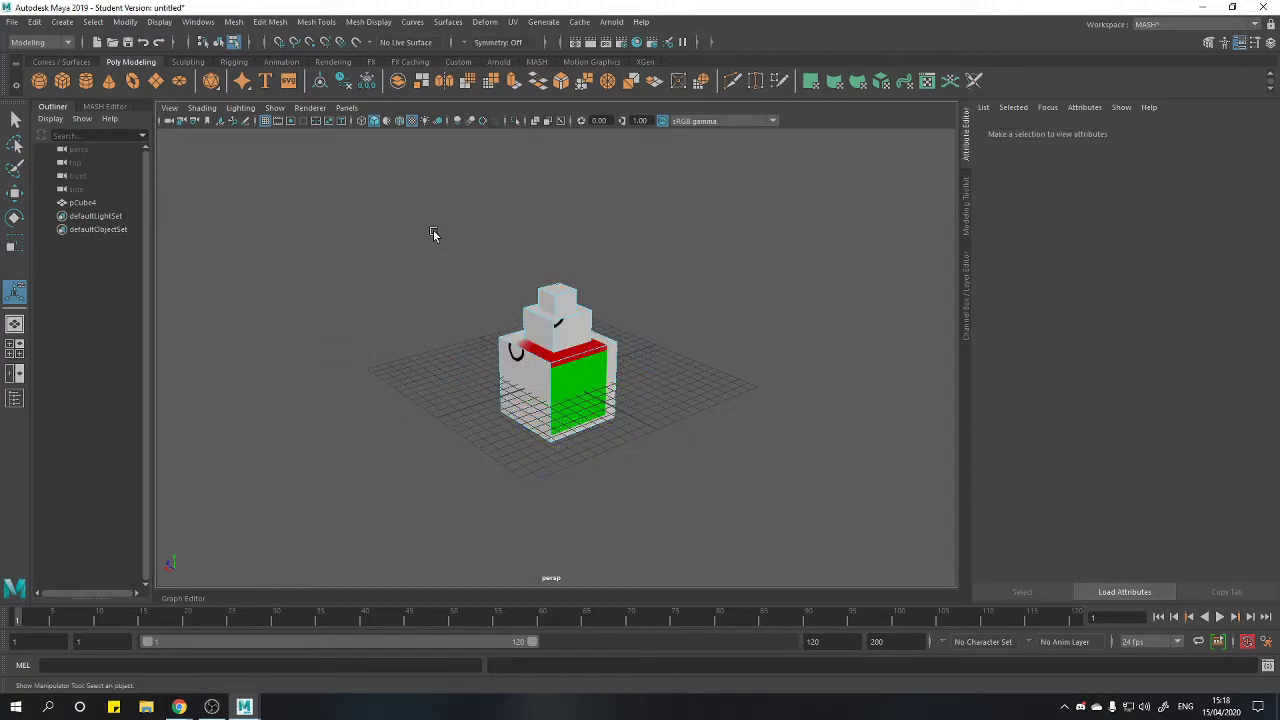
right_click(434, 232)
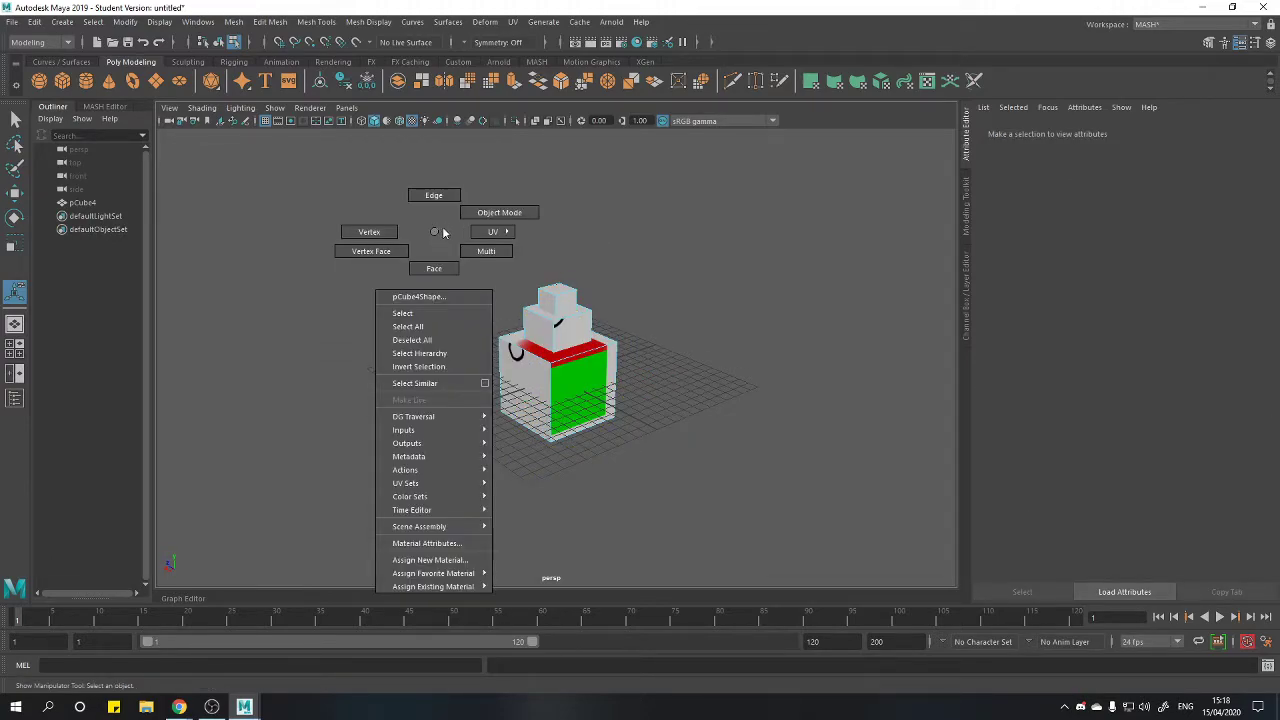
left_click(485, 213)
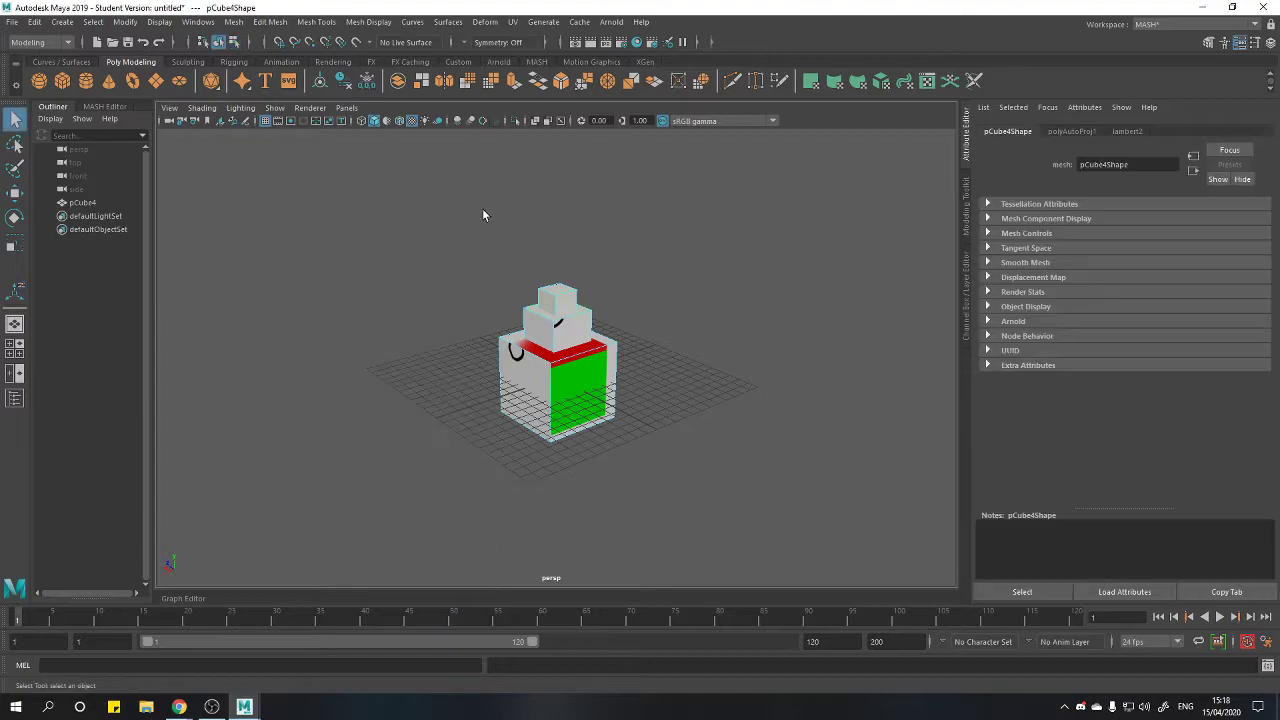
Change to the Rendering menu set, activate the 3D Paint Tool on the stacked cube mesh and open its tool settings
scroll(763, 374, "up", 5)
left_click_drag(700, 360, 470, 337, "alt")
scroll(394, 357, "down", 4)
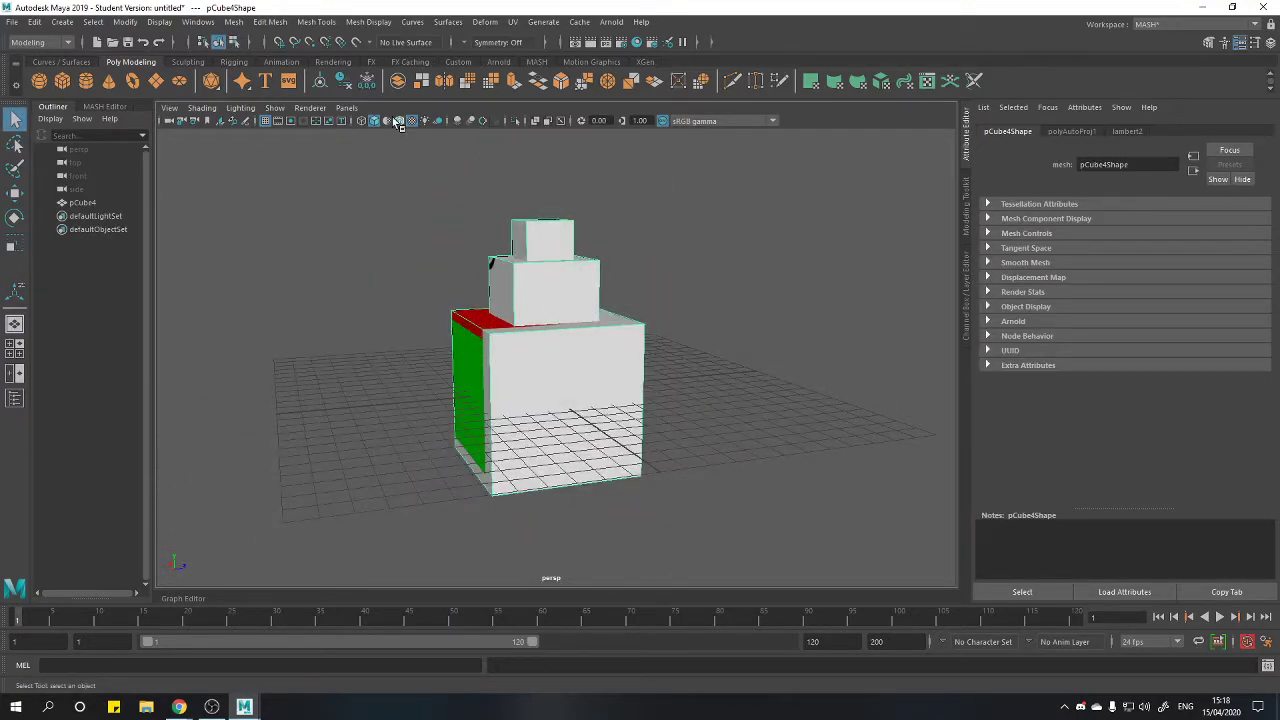
left_click(40, 42)
left_click(40, 108)
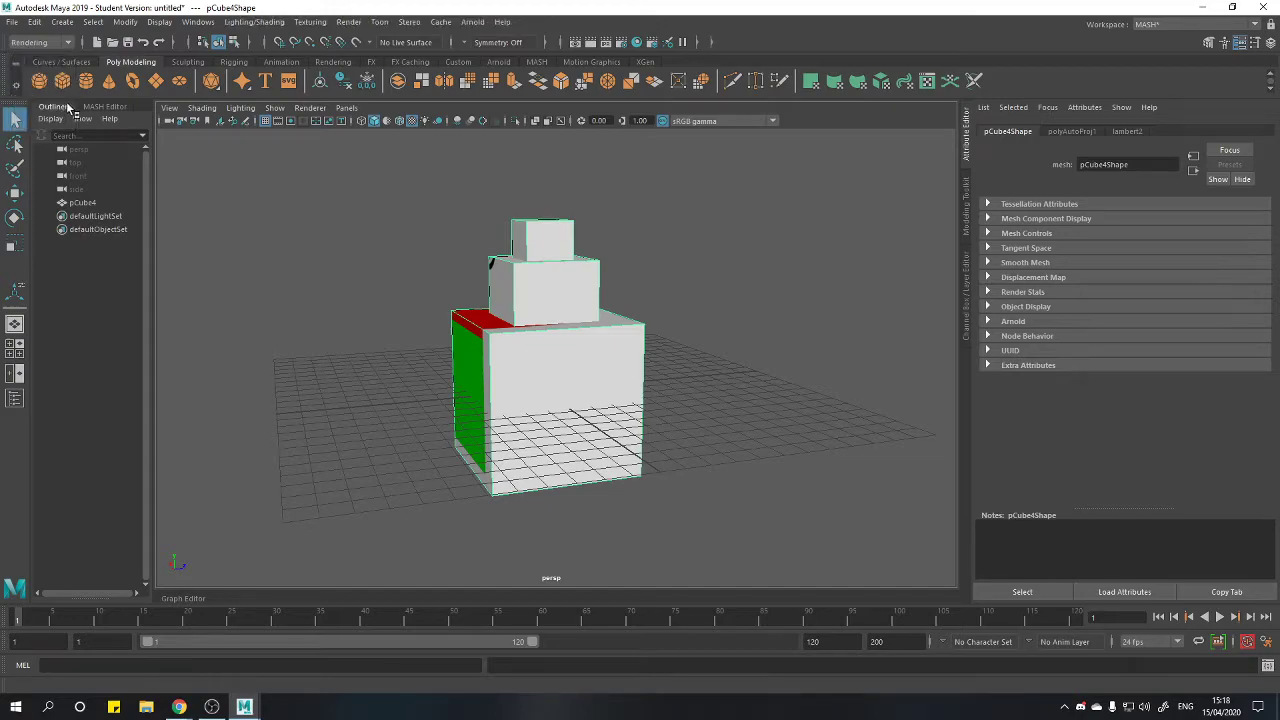
left_click(348, 22)
mouse_move(310, 22)
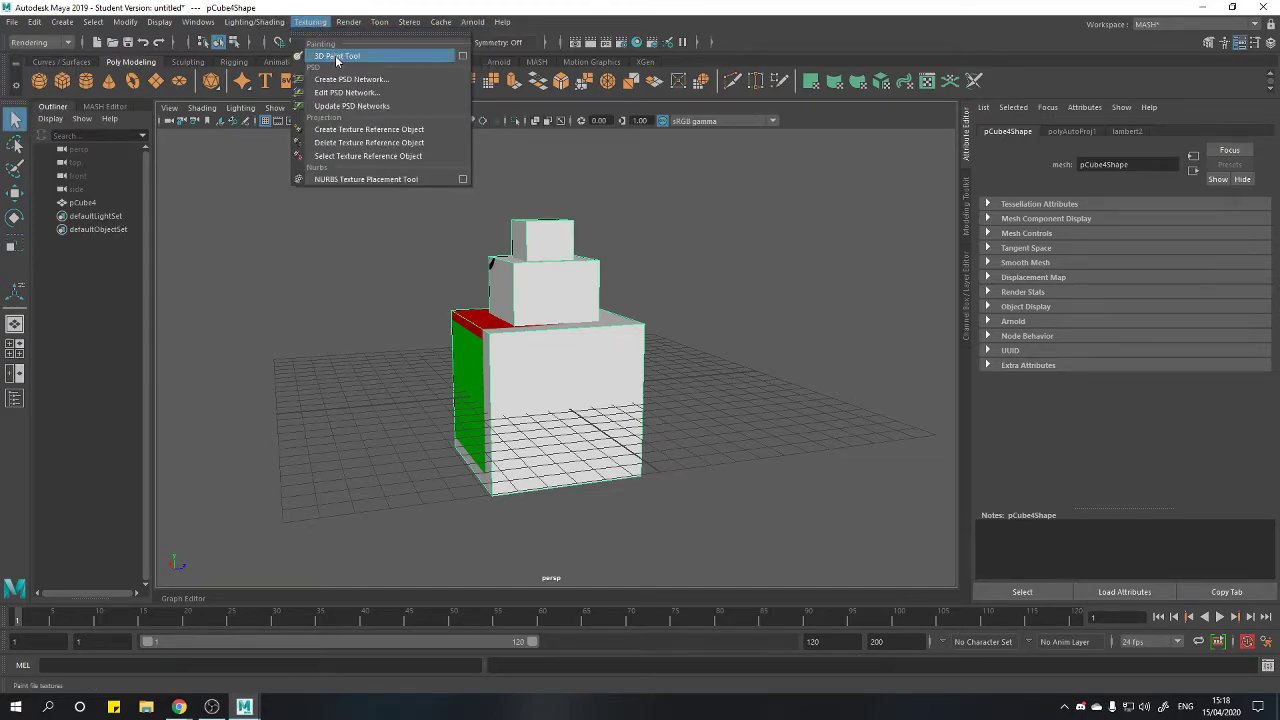
left_click(337, 57)
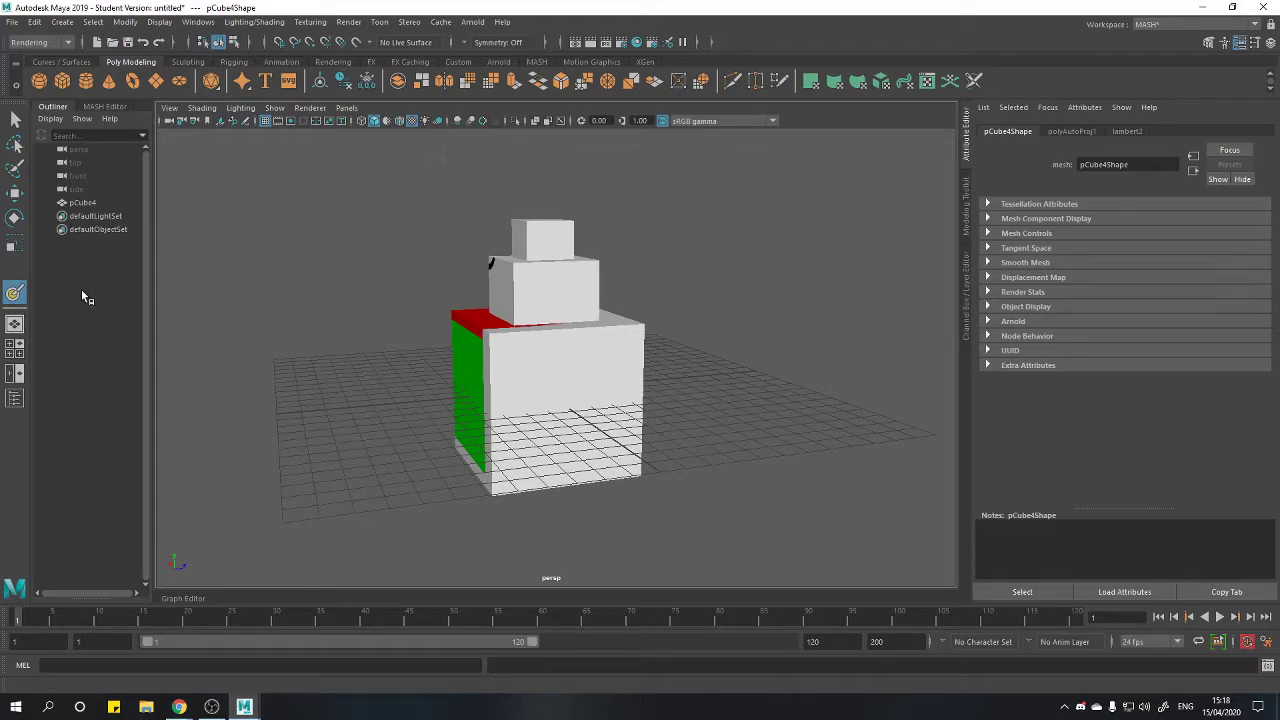
double_click(14, 292)
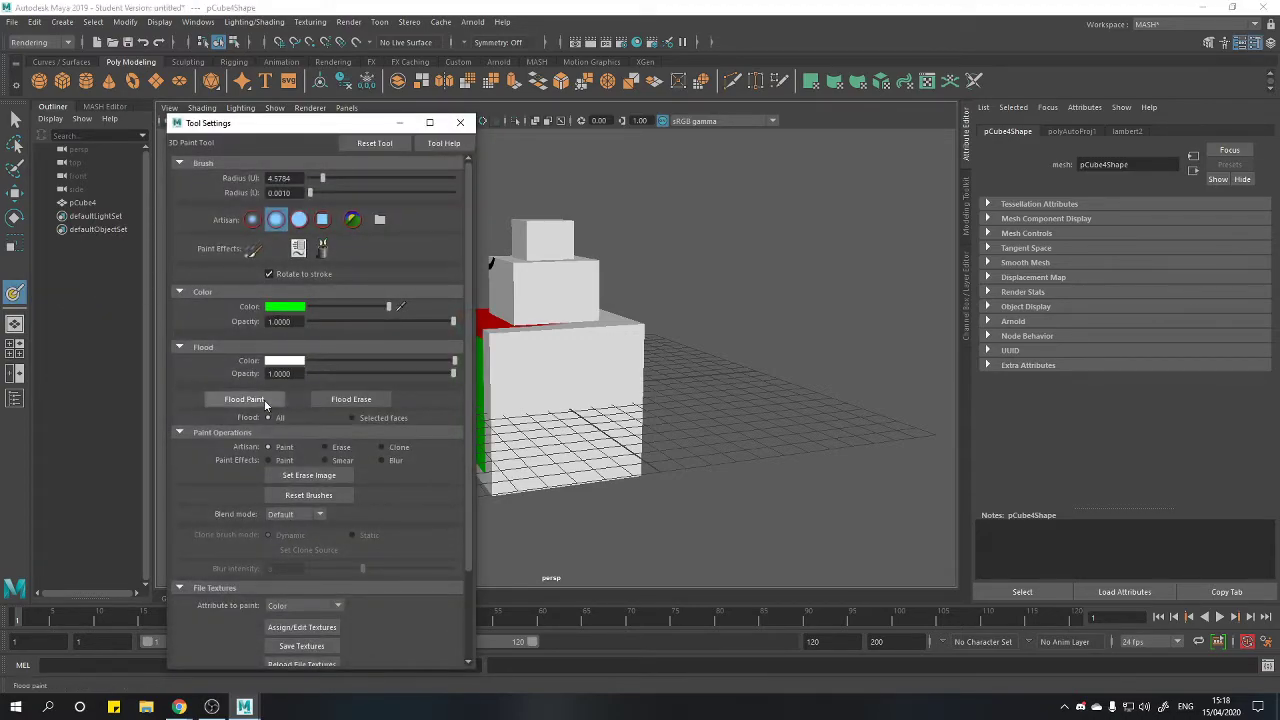
Flood the whole mesh with white to clear the old strokes and set the flood color to red
left_click(244, 399)
left_click(291, 361)
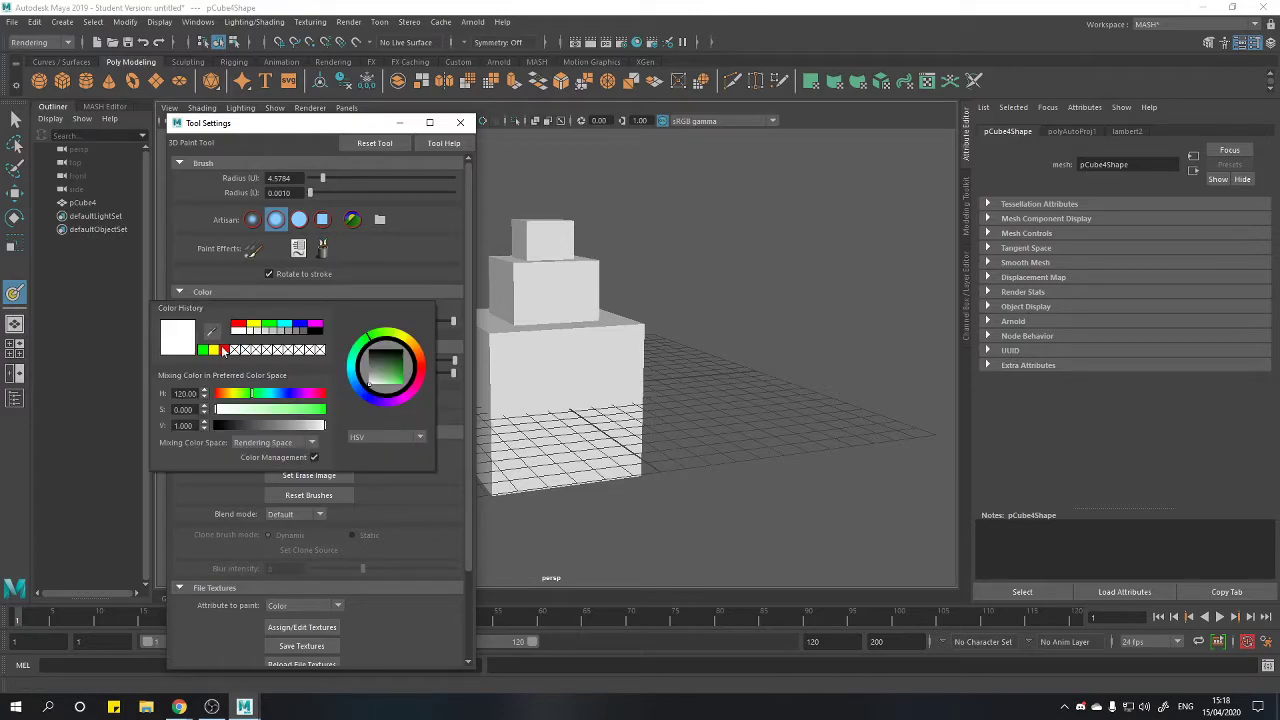
left_click(225, 349)
Set the paint color to red and paint over the front side of the large bottom cube
left_click_drag(600, 357, 531, 420)
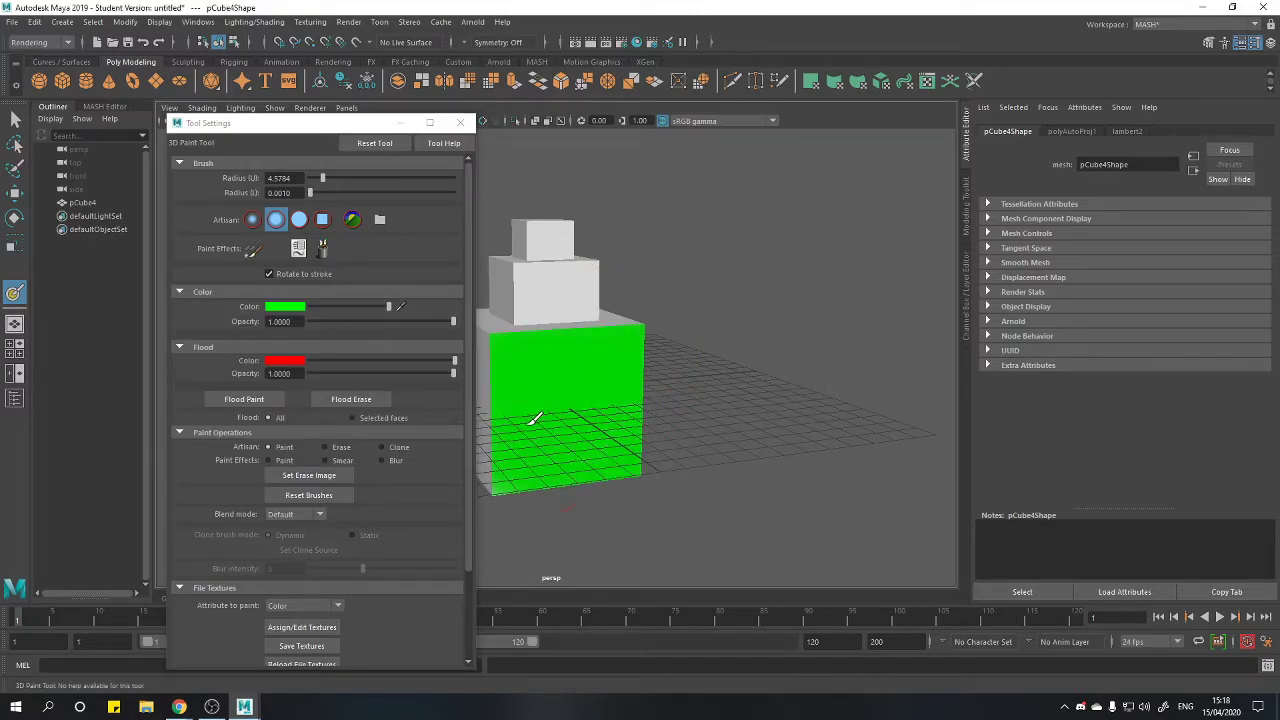
left_click(285, 308)
left_click(199, 298)
mouse_move(580, 371)
left_mouse_down()
mouse_move(643, 401)
mouse_move(594, 423)
left_mouse_up()
Set the paint color to yellow and paint the front side of the middle cube
left_click(276, 308)
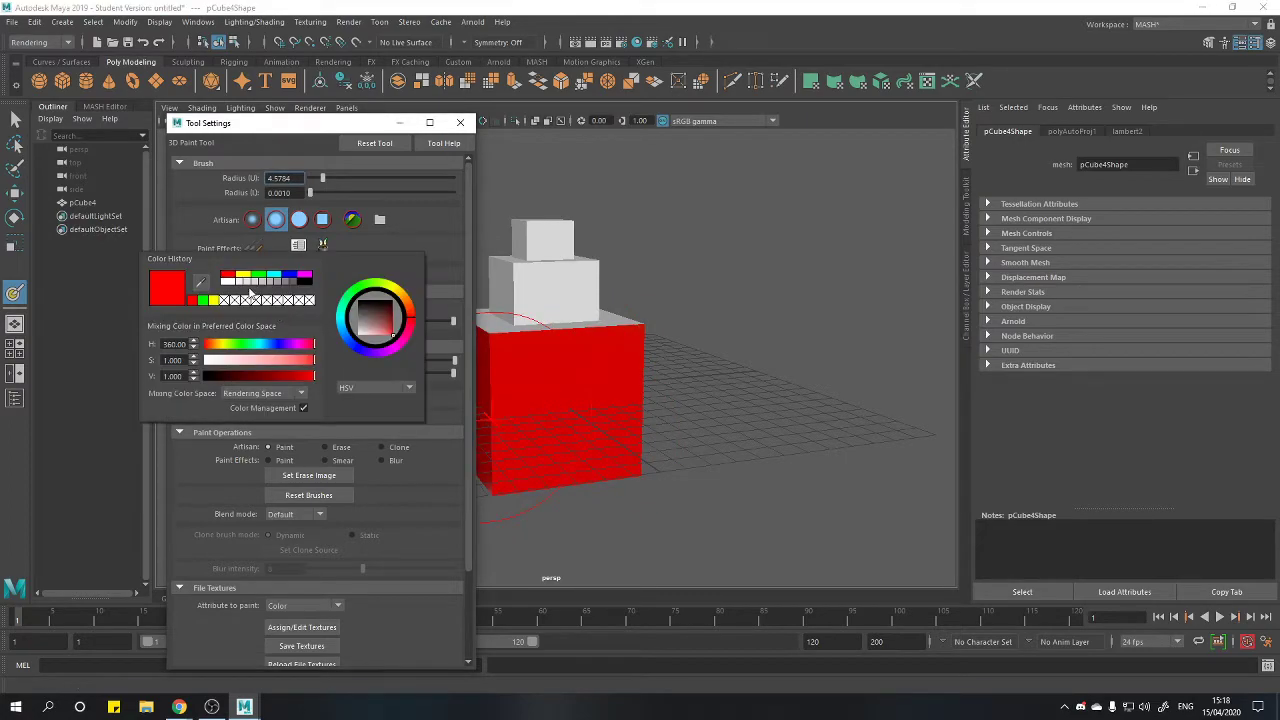
left_click(213, 300)
left_click_drag(563, 283, 582, 290)
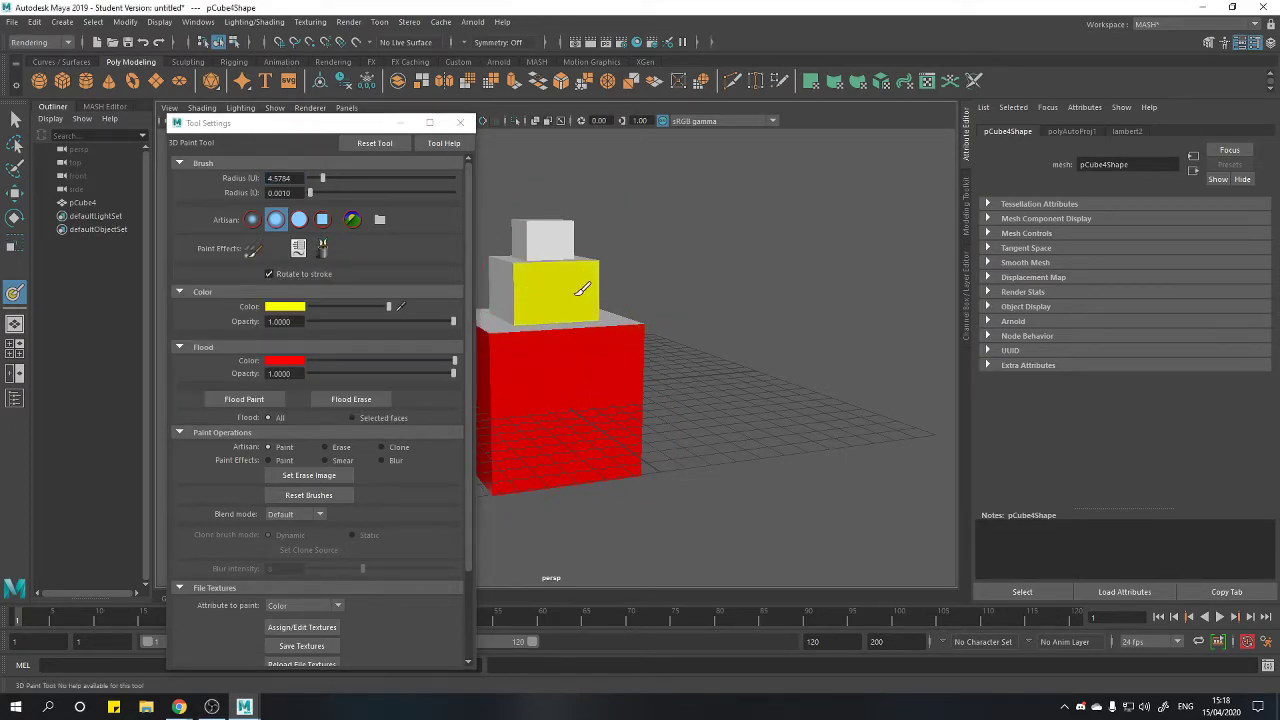
Set the paint color to green, paint the small top cube and close the tool settings
left_click(289, 307)
left_click(269, 273)
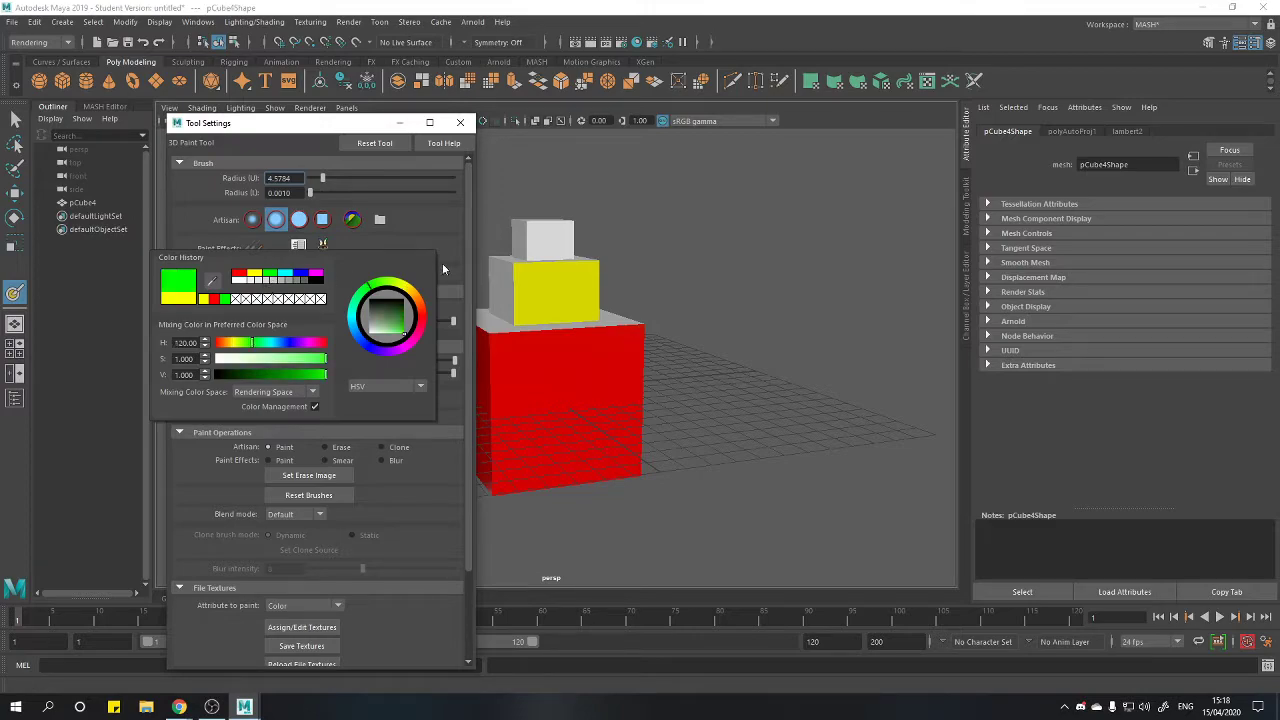
mouse_move(530, 230)
left_mouse_down()
mouse_move(555, 245)
mouse_move(545, 230)
mouse_move(429, 271)
mouse_move(580, 277)
mouse_move(592, 228)
mouse_move(500, 229)
mouse_move(623, 240)
mouse_move(471, 229)
left_mouse_up()
left_click(460, 122)
left_click_drag(565, 230, 565, 232, "alt")
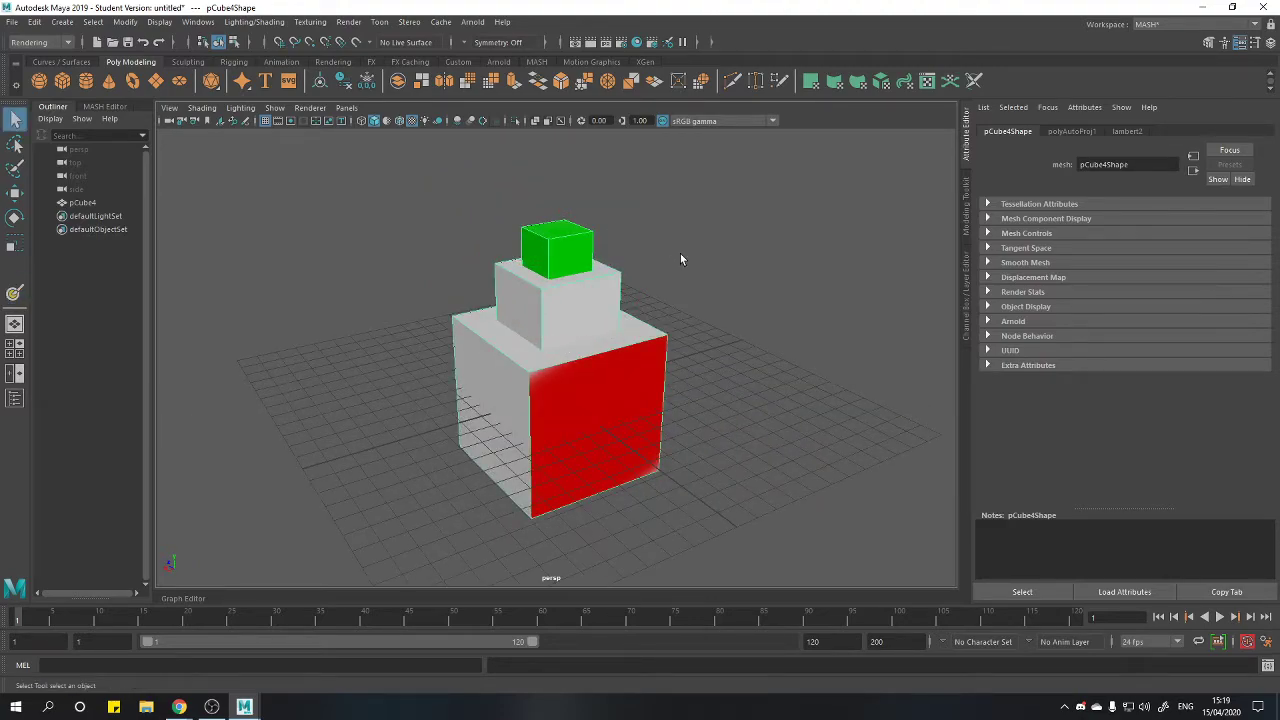
Move the painted mesh along the Z axis toward the edge of the grid and clear the selection
left_click_drag(680, 253, 625, 413, "alt")
key("w")
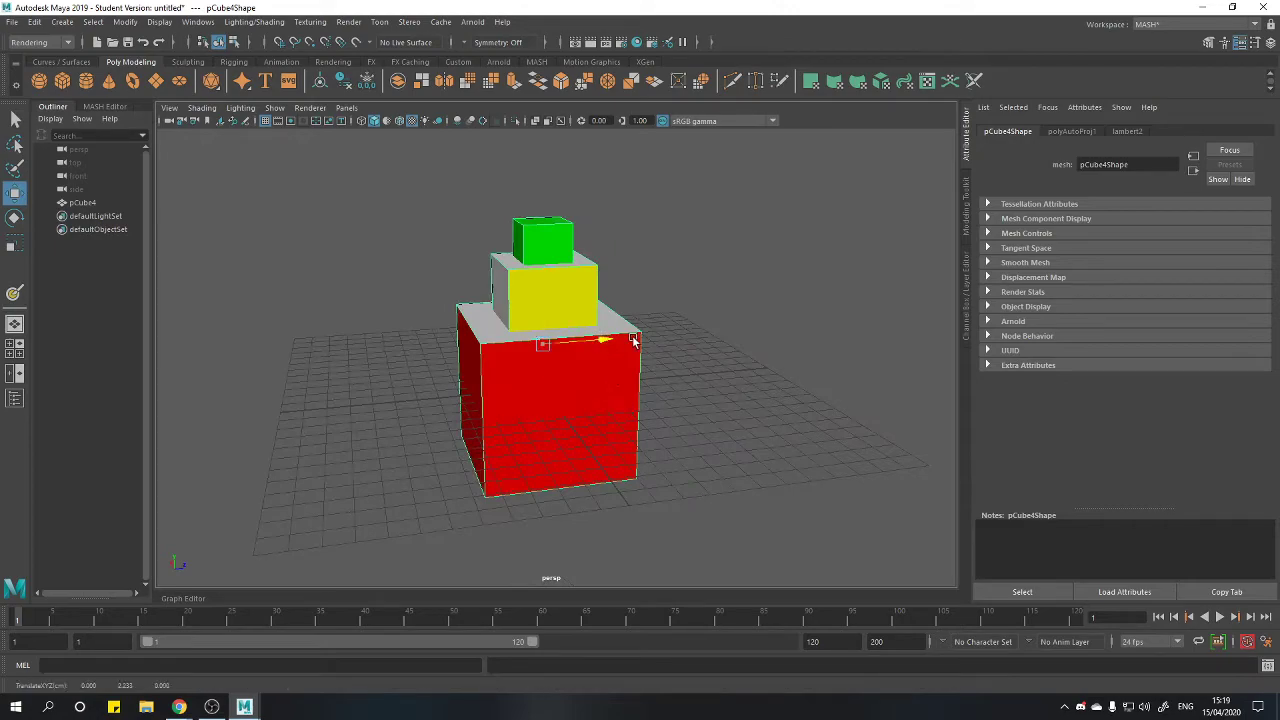
left_click_drag(542, 344, 716, 345)
left_click(616, 208)
left_click_drag(616, 208, 389, 244, "alt")
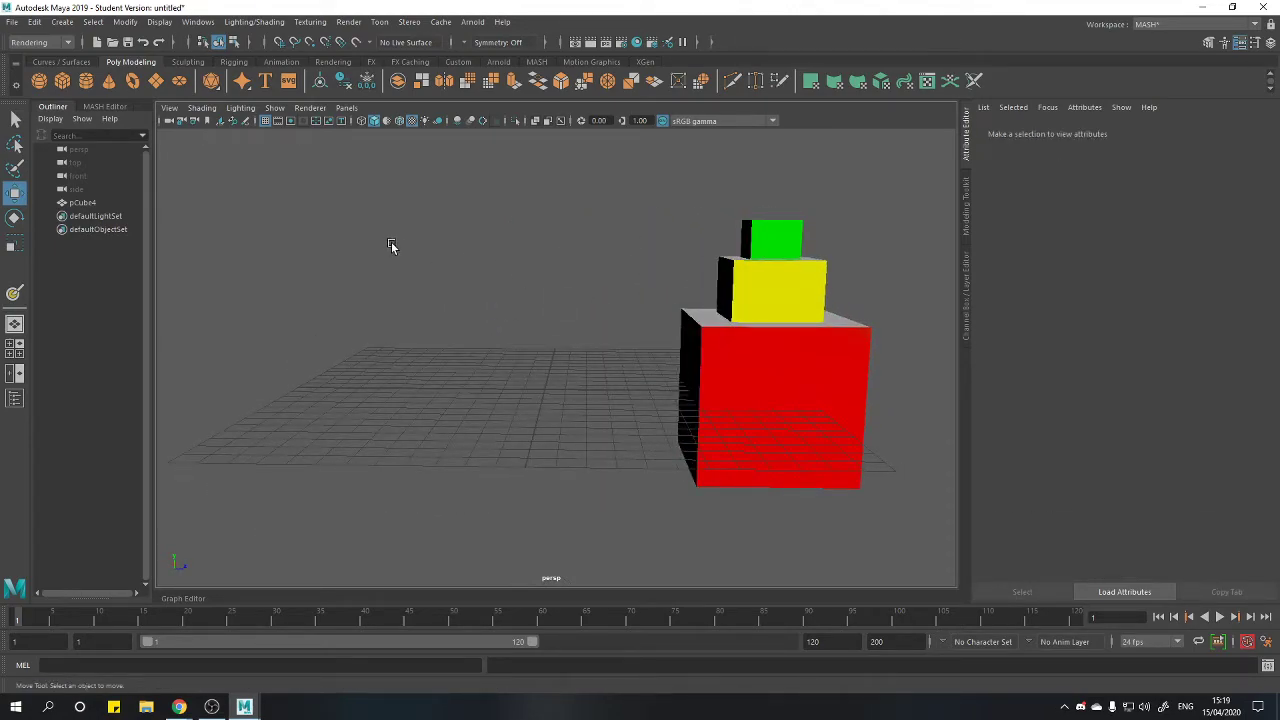
Create a polygon cube at the grid's center, assign it the existing lambert2 material and clear the selection
left_click(62, 80)
scroll(500, 376, "up", 5)
left_click_drag(558, 372, 640, 348, "alt")
scroll(528, 420, "up", 3)
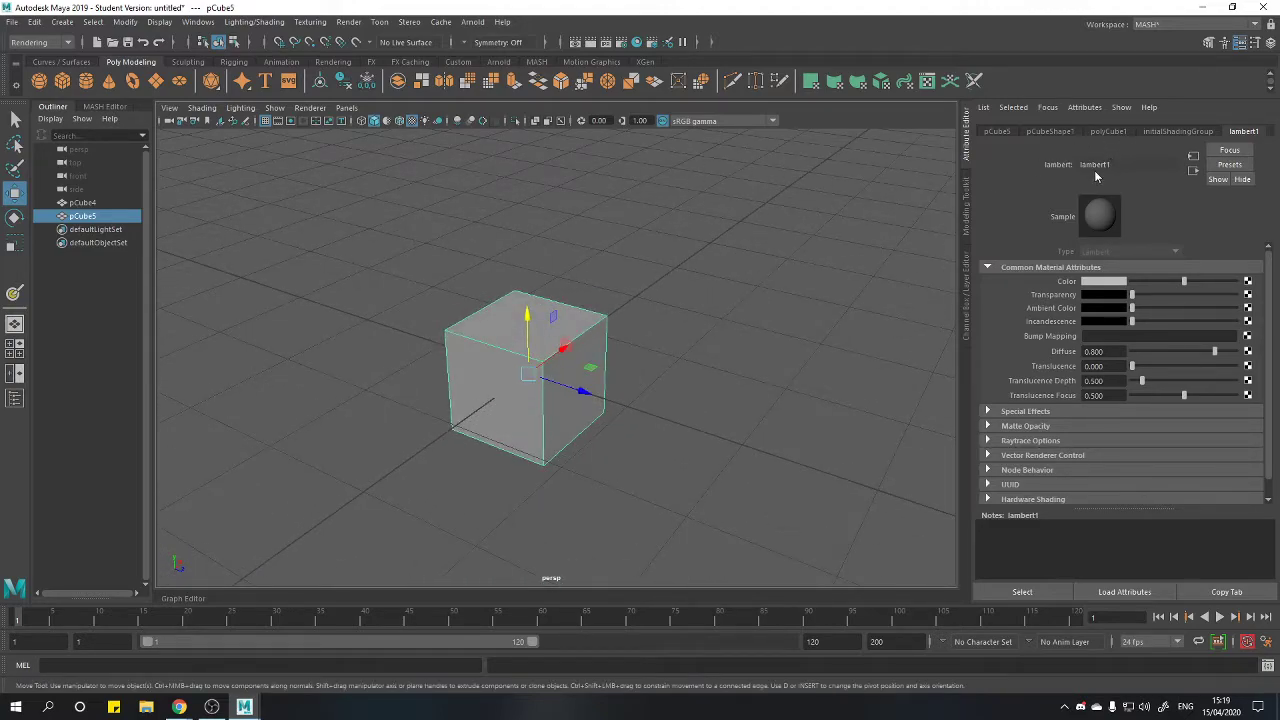
right_click_drag(468, 339, 558, 690)
left_click_drag(600, 525, 585, 440, "alt")
scroll(640, 482, "down", 4)
left_click(661, 473)
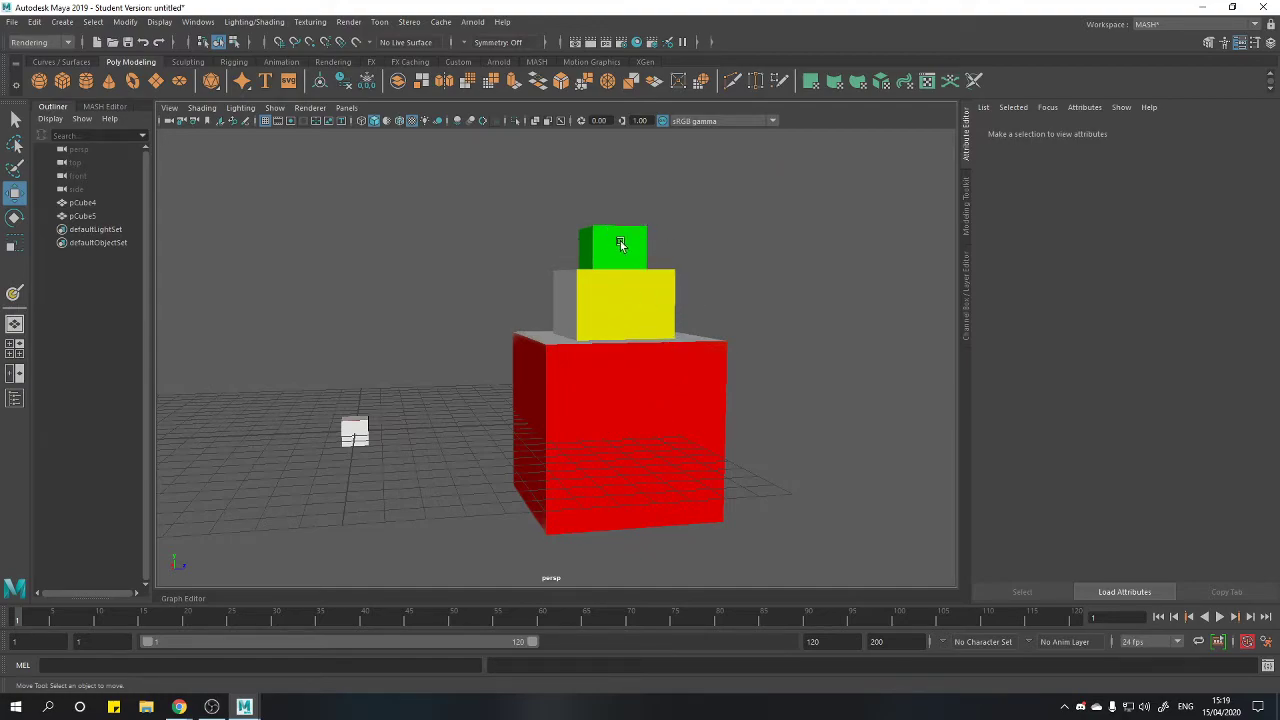
left_click_drag(597, 319, 598, 327, "alt")
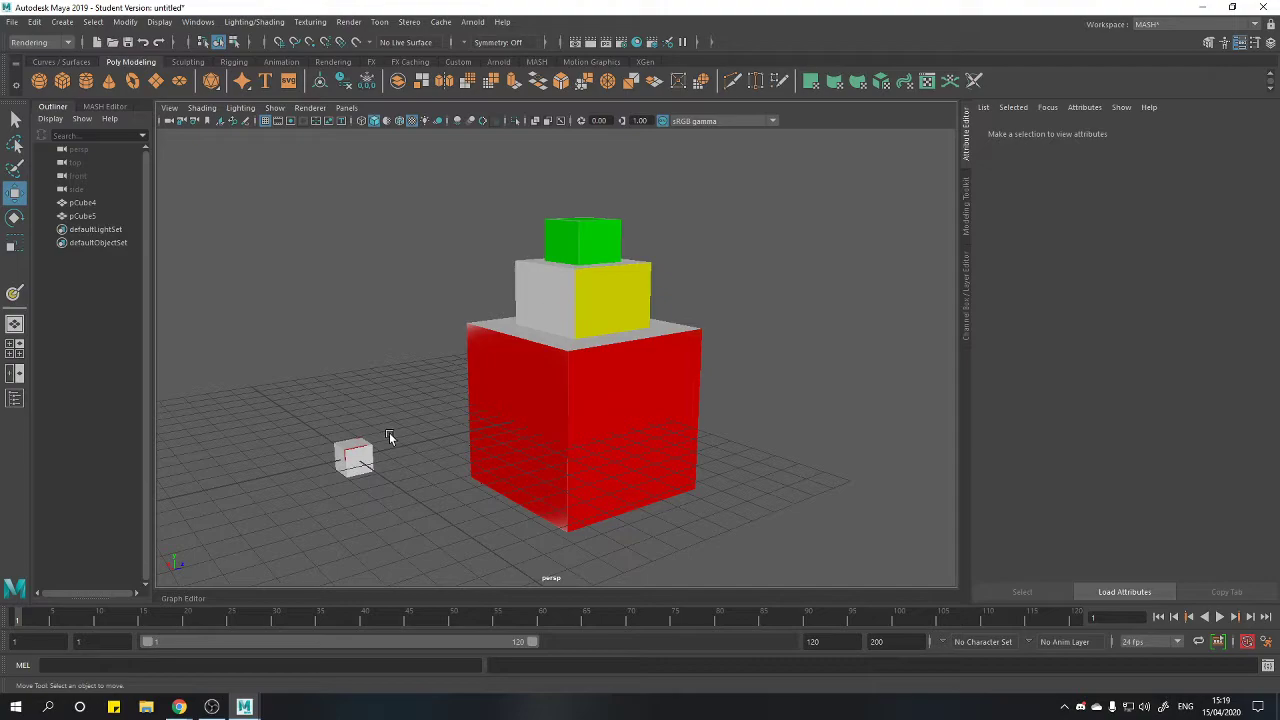
Compare the materials of the small cube and the painted mesh, and delete the small cube
left_click(356, 452)
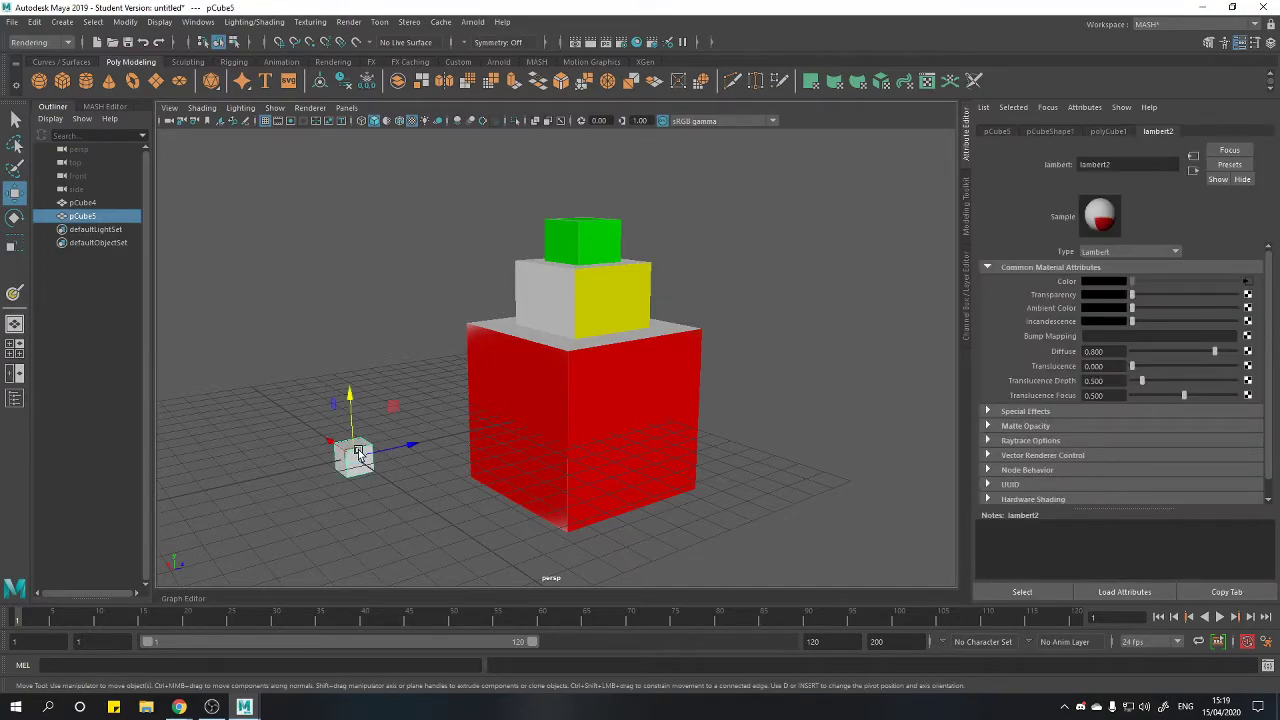
right_click_drag(358, 452, 512, 357, "alt")
left_click(634, 304)
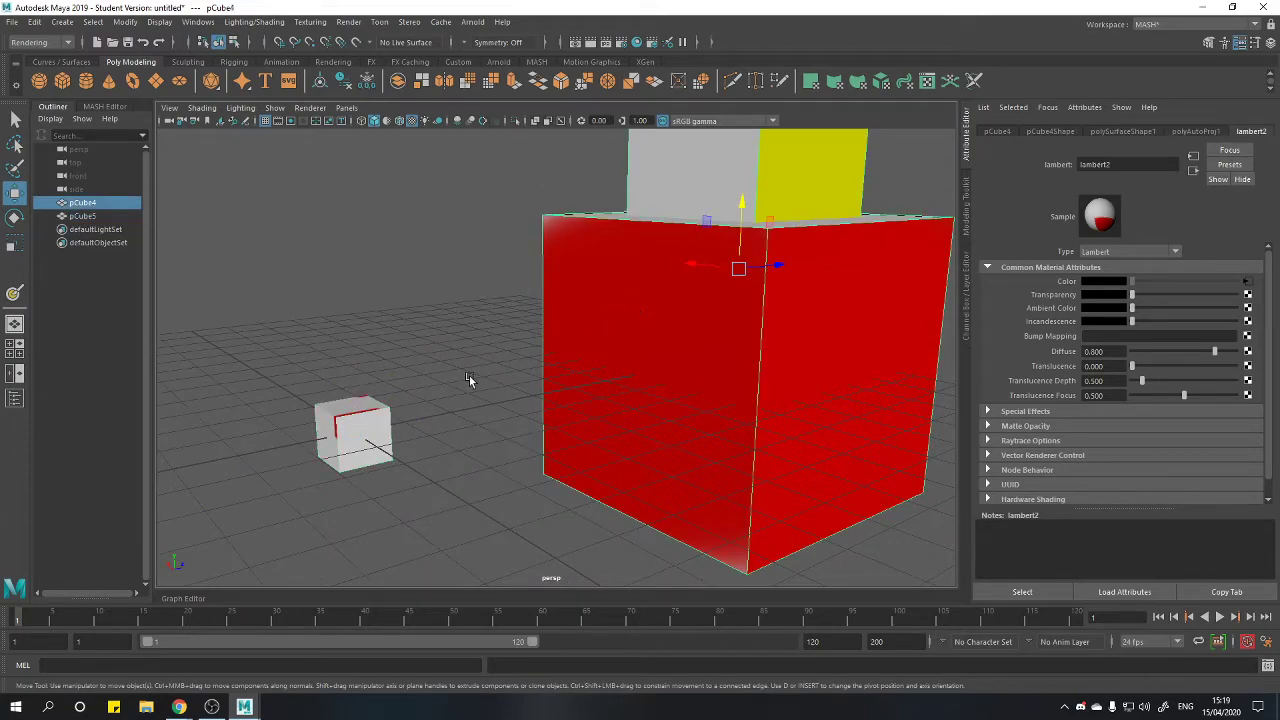
left_click(375, 425)
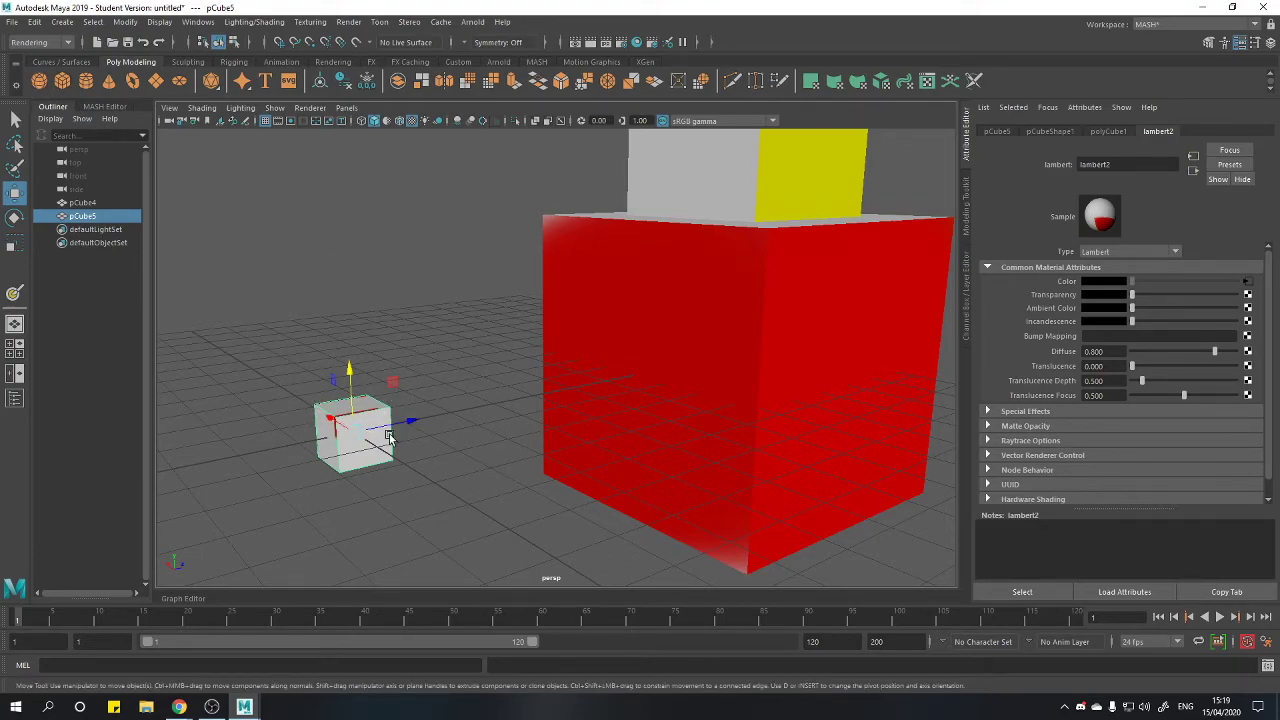
key("Delete")
Create a polygon sphere at the grid's center and select it
left_click(38, 82)
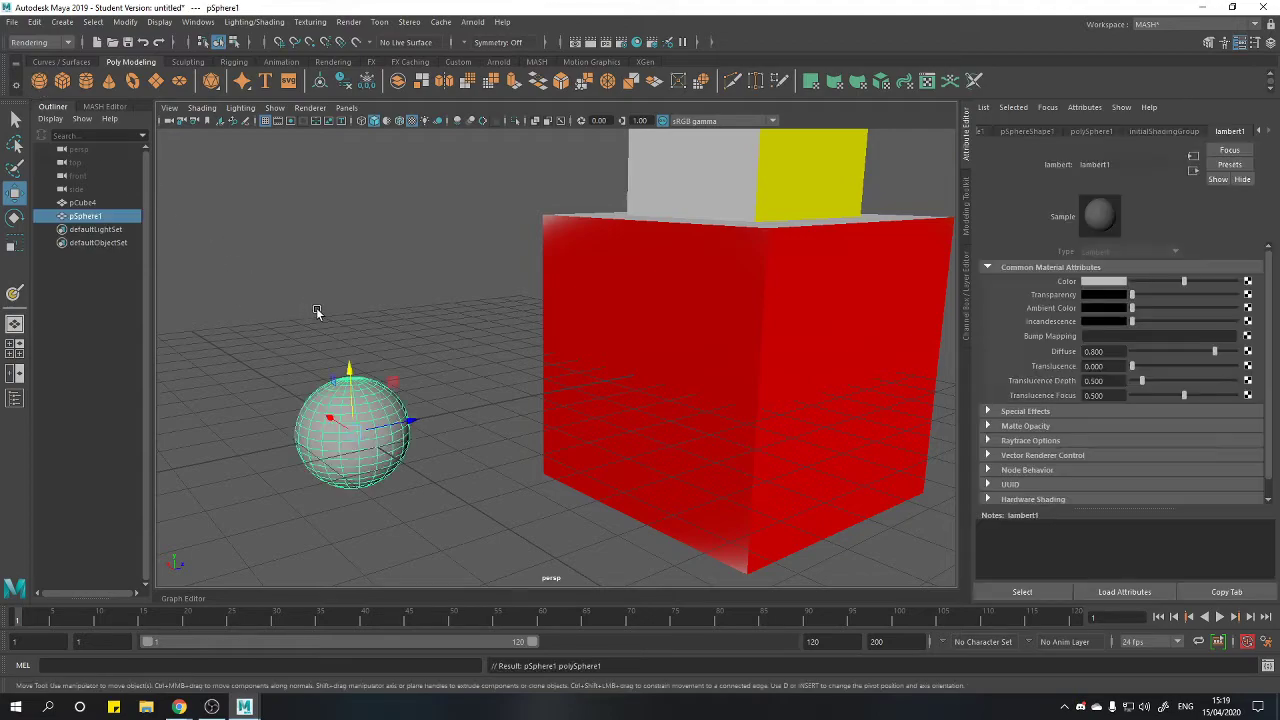
left_click(462, 377)
left_click_drag(462, 377, 386, 436, "alt")
left_click(378, 426)
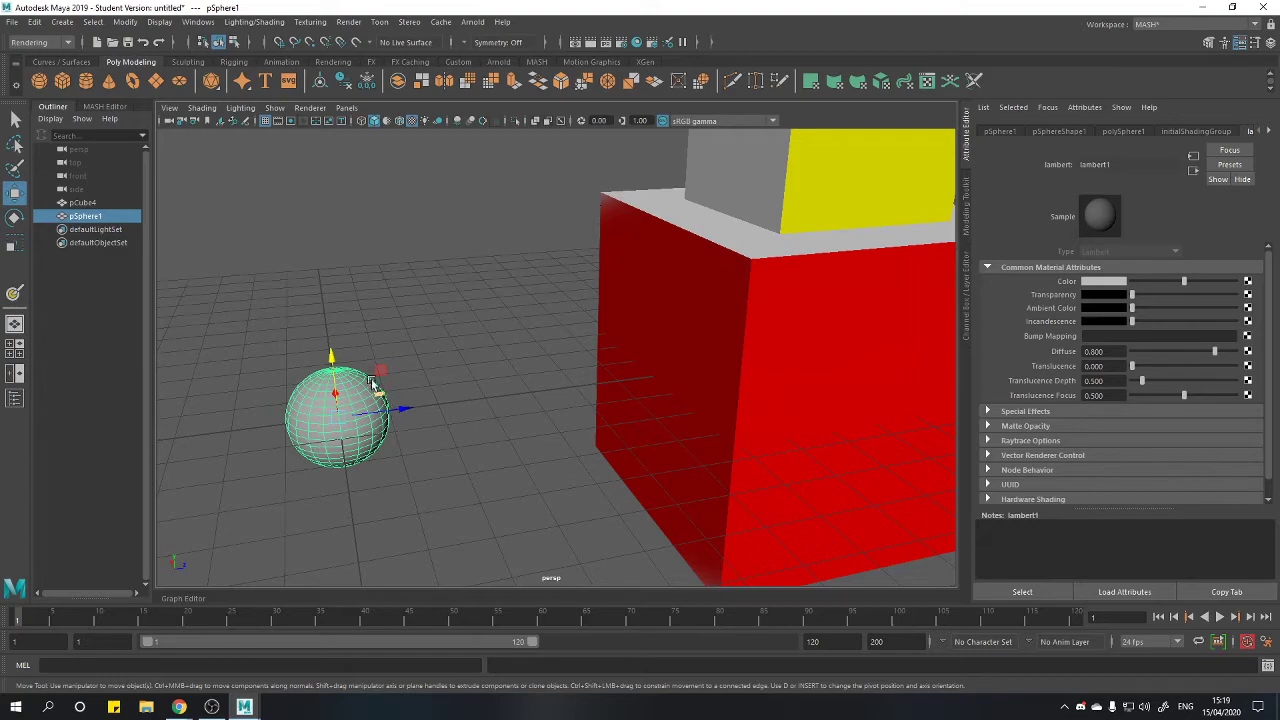
Set the color of the sphere's lambert1 material to cyan and clear the selection
left_click(1110, 282)
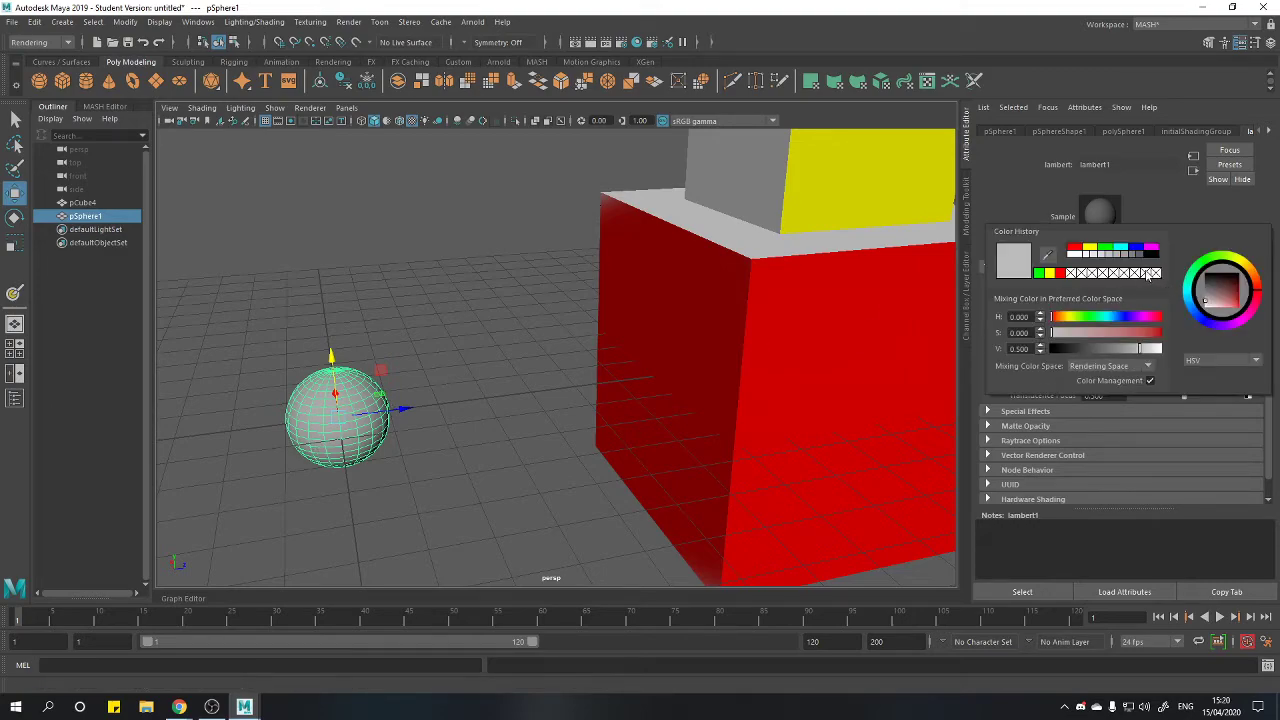
left_click(1122, 247)
left_click(443, 271)
scroll(462, 319, "down", 5)
left_click_drag(462, 319, 480, 305, "alt")
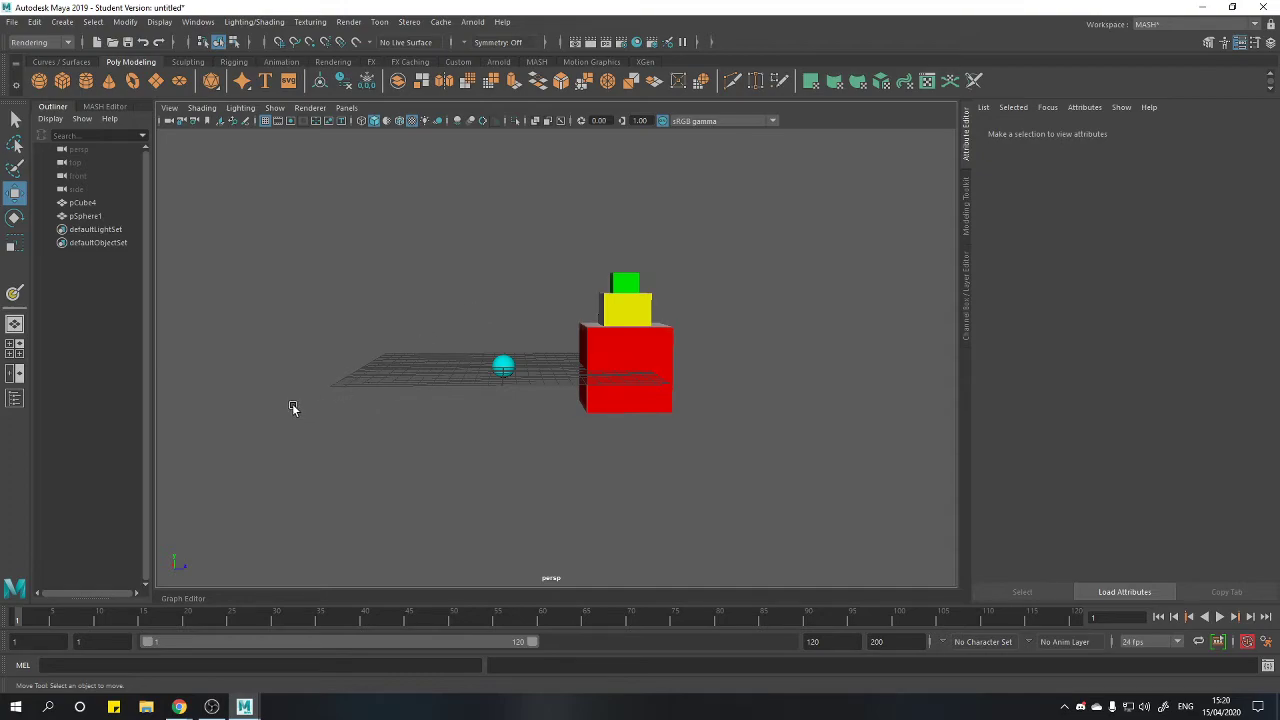